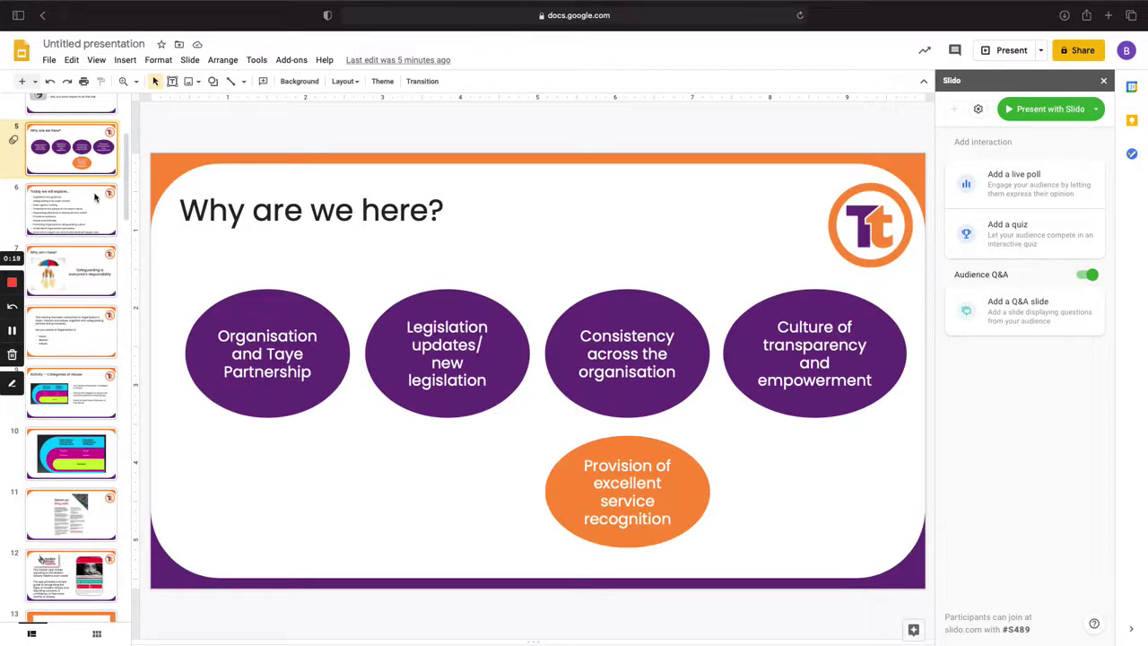
- Open slide 7, 'Why am I here?', moving down from slide 6 in the filmstrip
{"action": "left_click", "coordinate": [87, 227]}
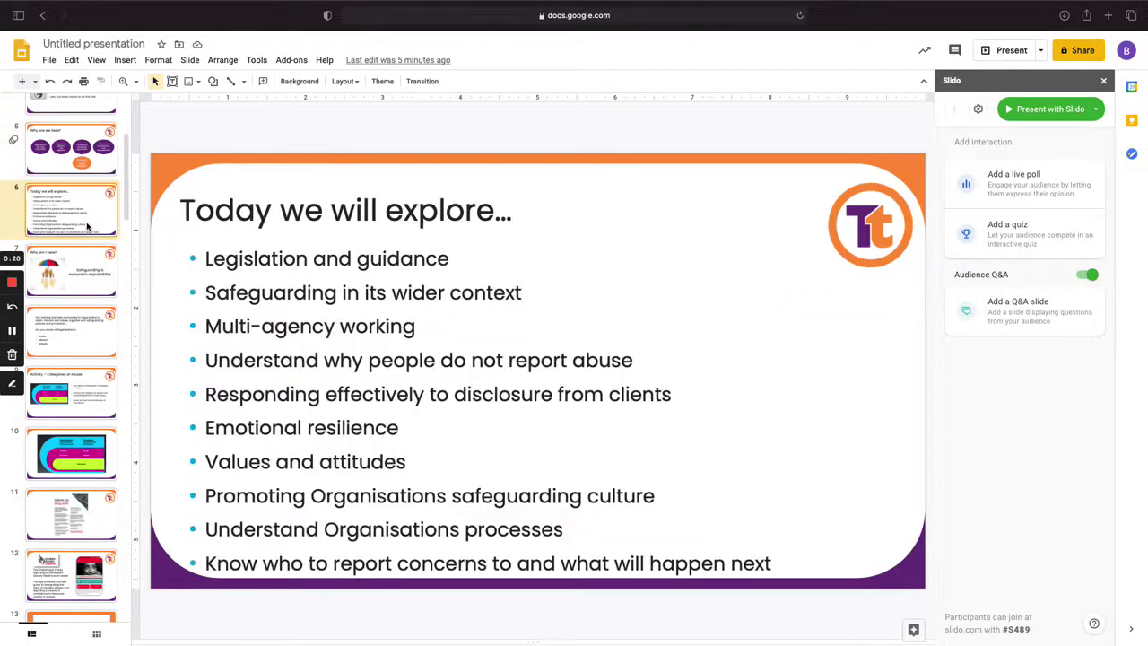
{"action": "left_click", "coordinate": [85, 279]}
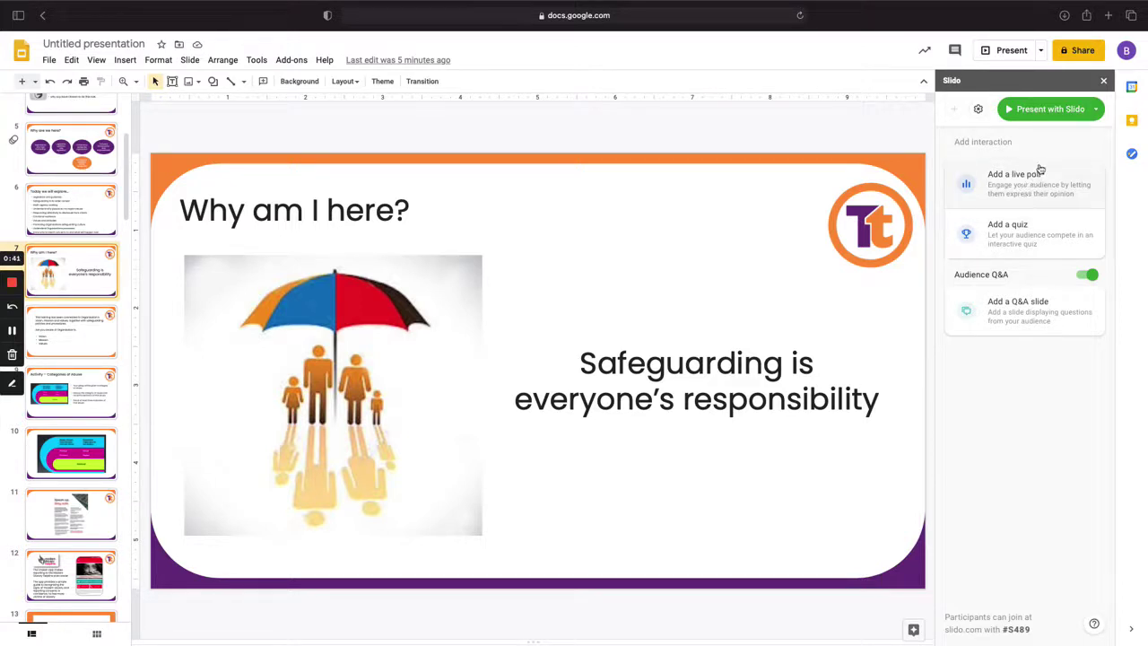
- Save a live word cloud poll asking 'What does safeguarding mean to you?' with multiple answers allowed
{"action": "left_click", "coordinate": [990, 187]}
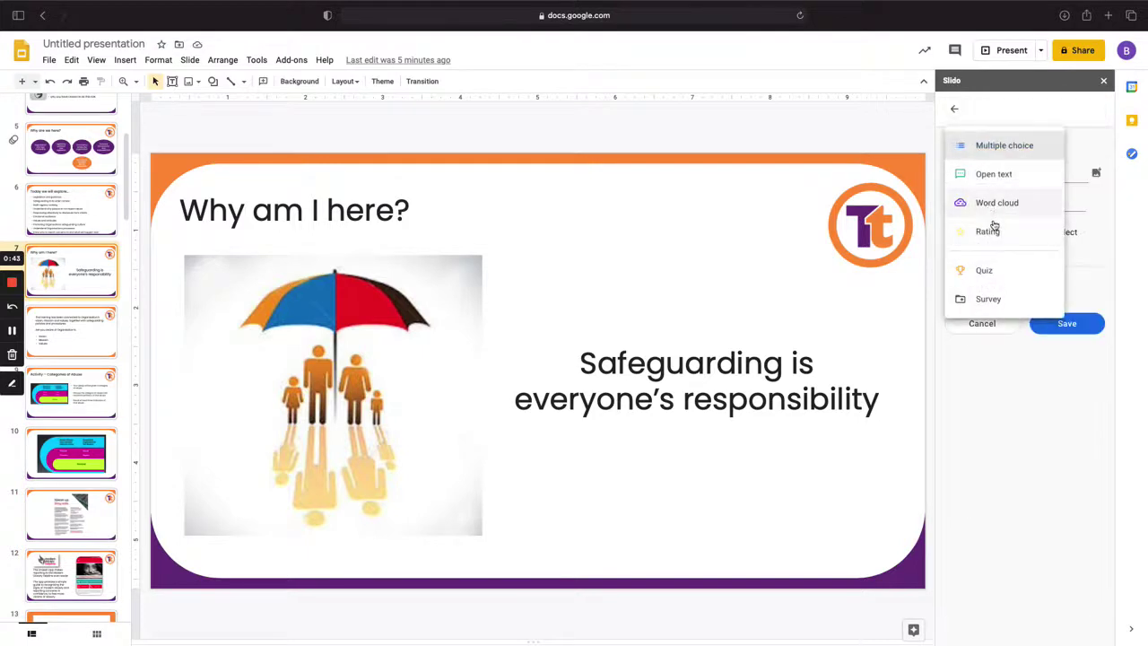
{"action": "left_click", "coordinate": [1007, 207]}
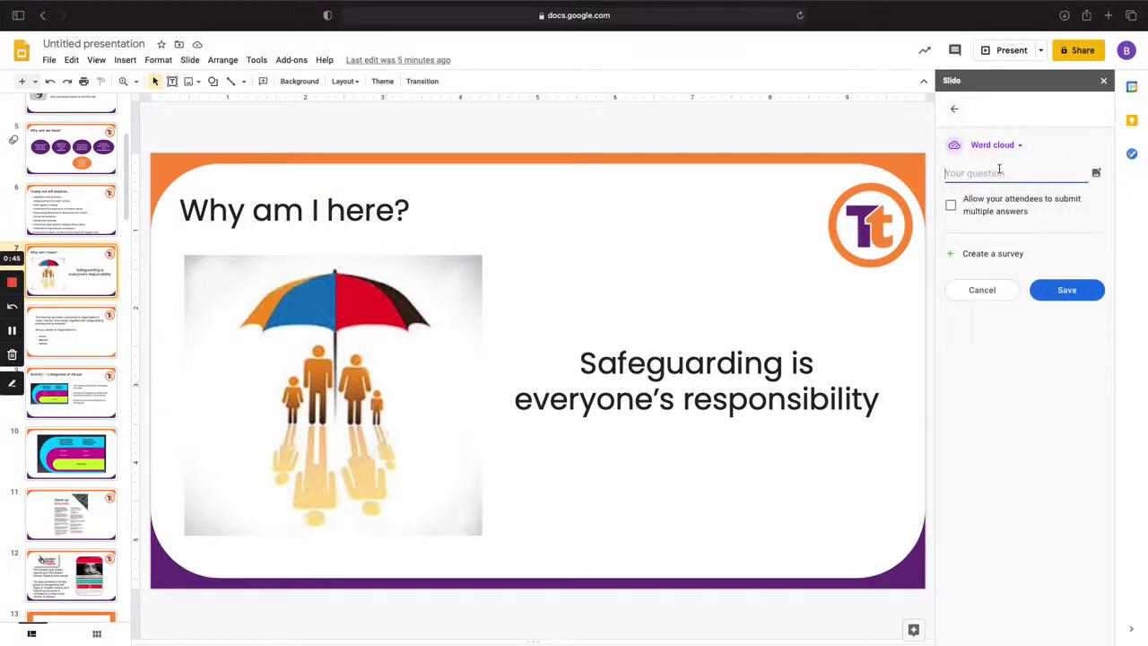
{"action": "type", "text": "What does safeguad"}
{"action": "key", "text": "BackSpace"}
{"action": "type", "text": "rding"}
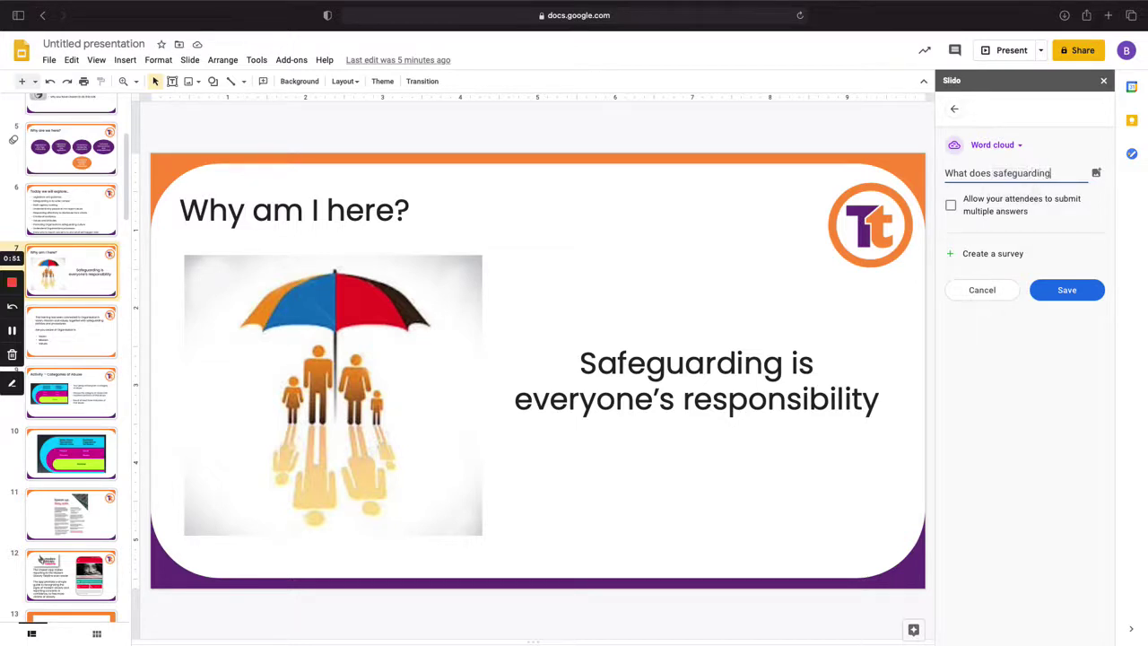
{"action": "type", "text": " mean to you?"}
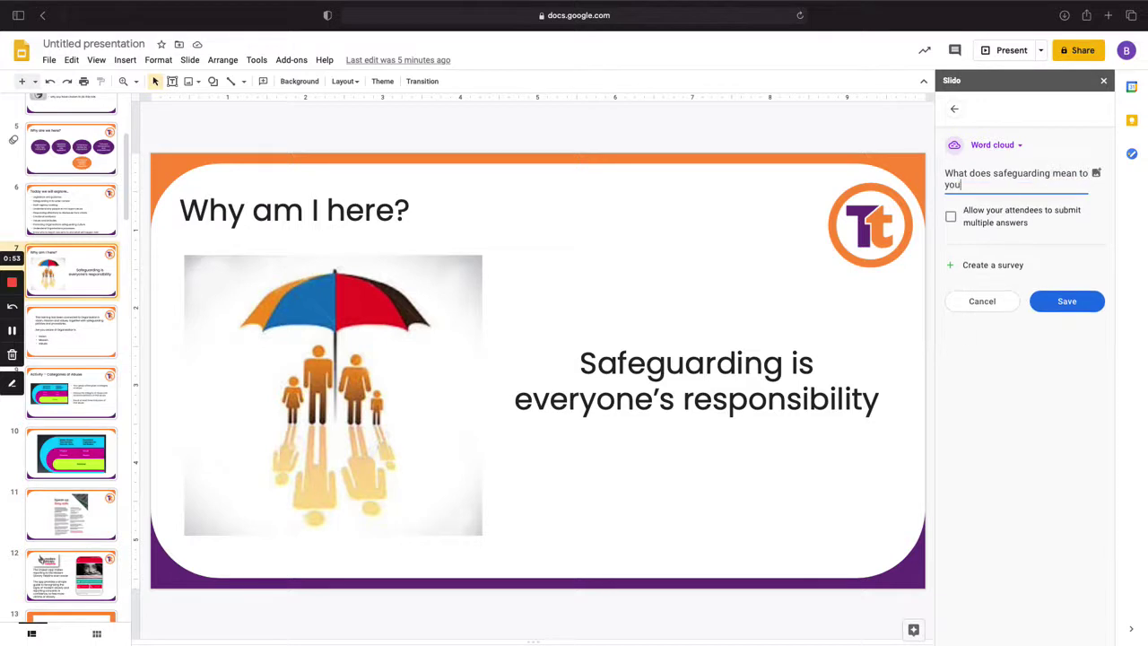
{"action": "left_click", "coordinate": [952, 219]}
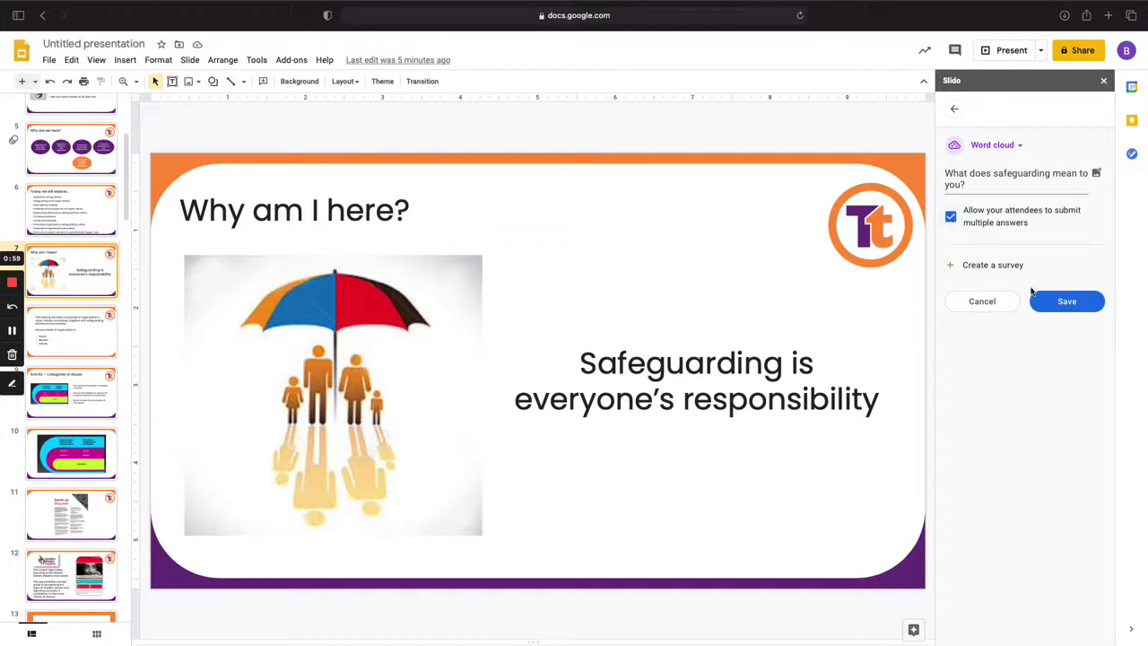
{"action": "left_click", "coordinate": [1071, 300]}
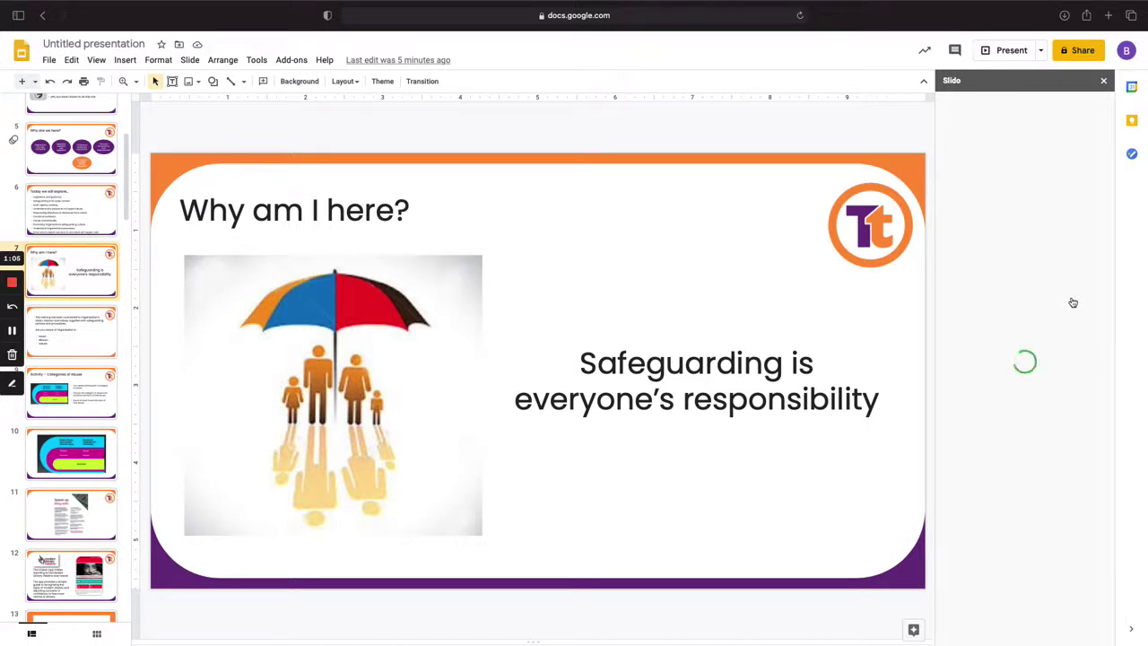
- Move the word cloud slide above 'Why am I here?' and keep results set to Show immediately
{"action": "left_click", "coordinate": [12, 331]}
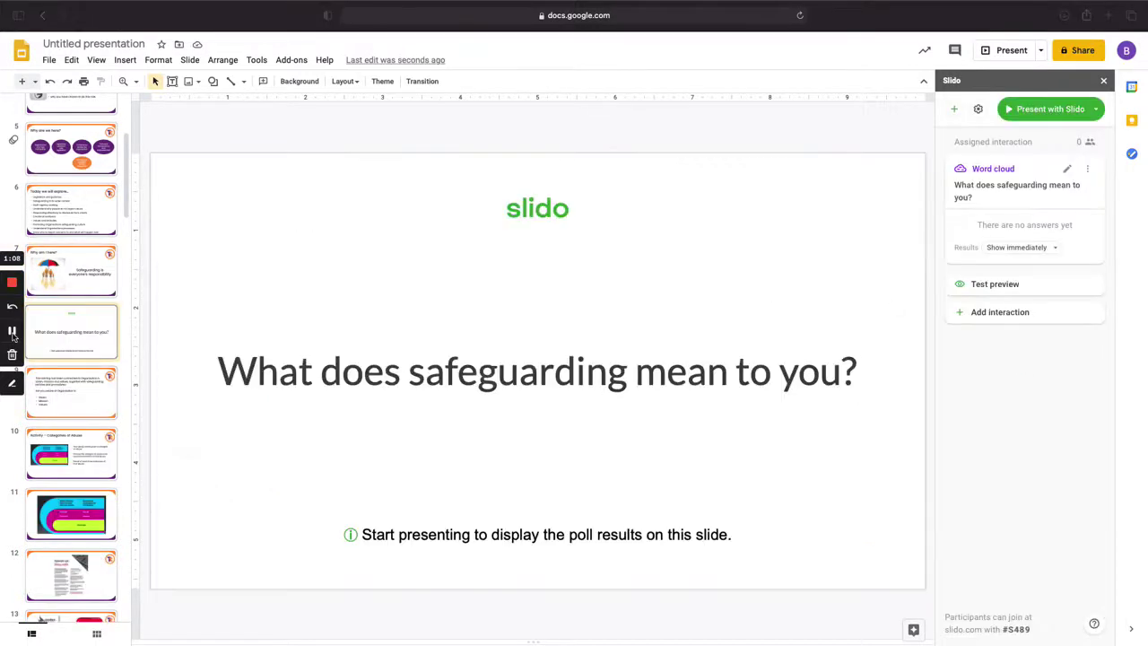
{"action": "left_click", "coordinate": [95, 350]}
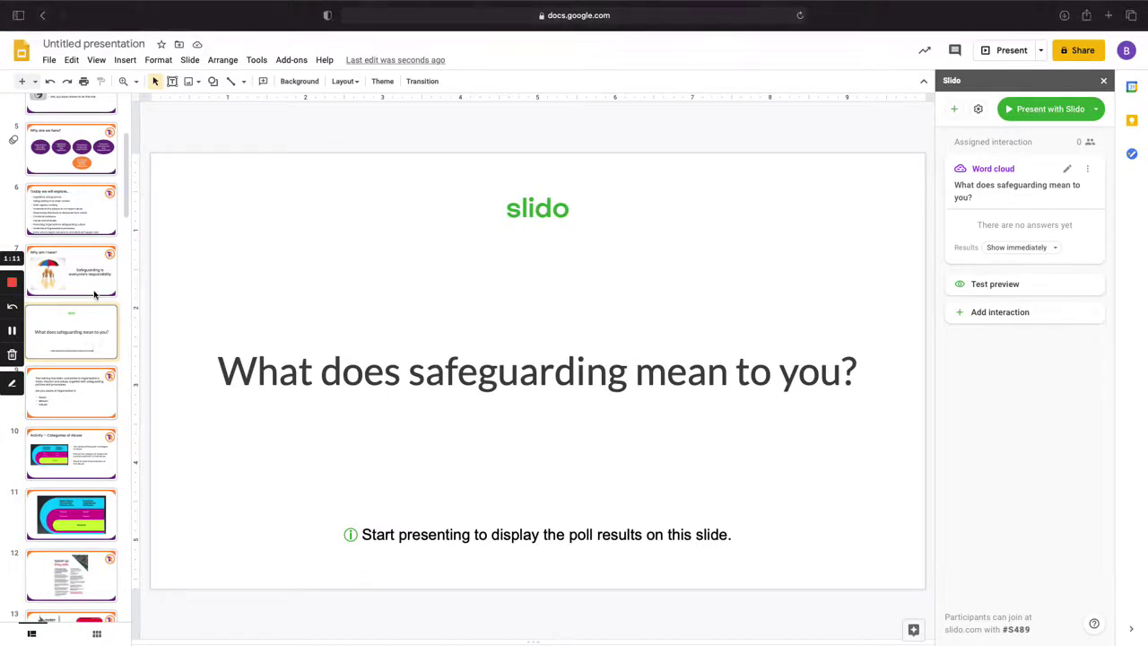
{"action": "left_click", "coordinate": [213, 331]}
{"action": "left_click_drag", "start_coordinate": [97, 339], "coordinate": [106, 256]}
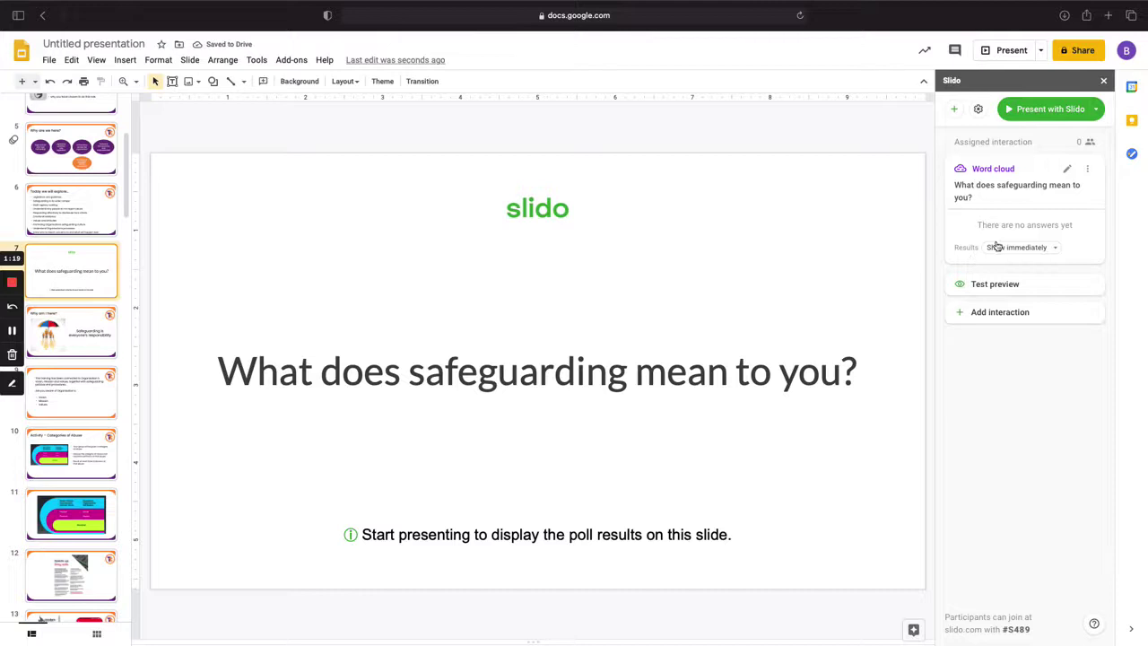
{"action": "left_click", "coordinate": [1046, 254]}
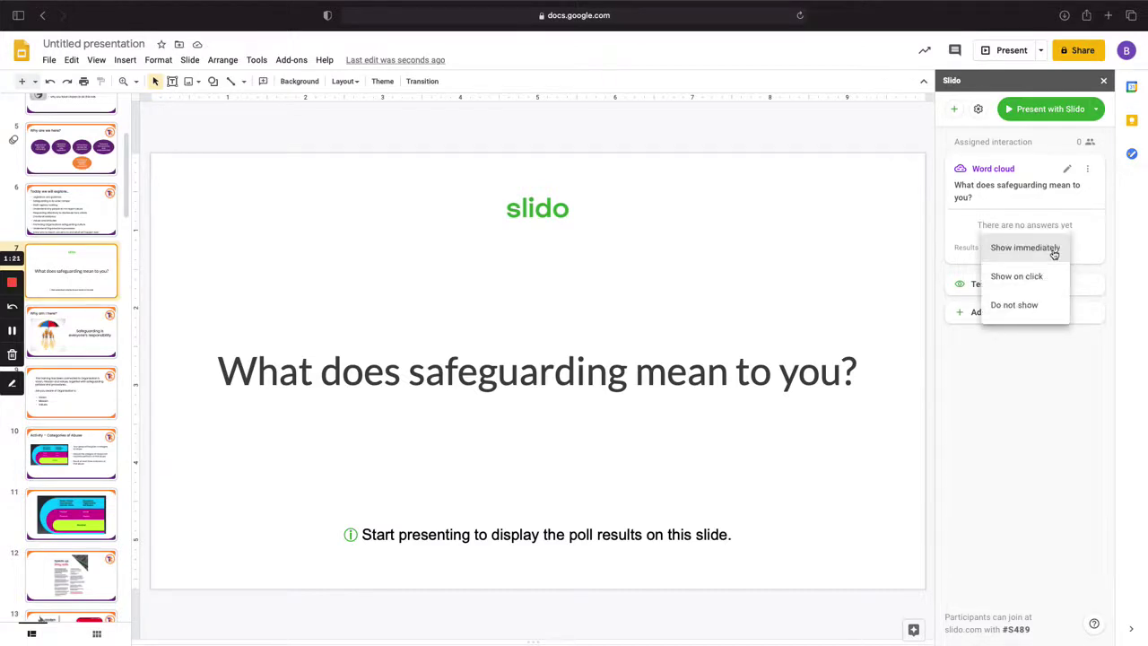
{"action": "left_click", "coordinate": [1046, 249]}
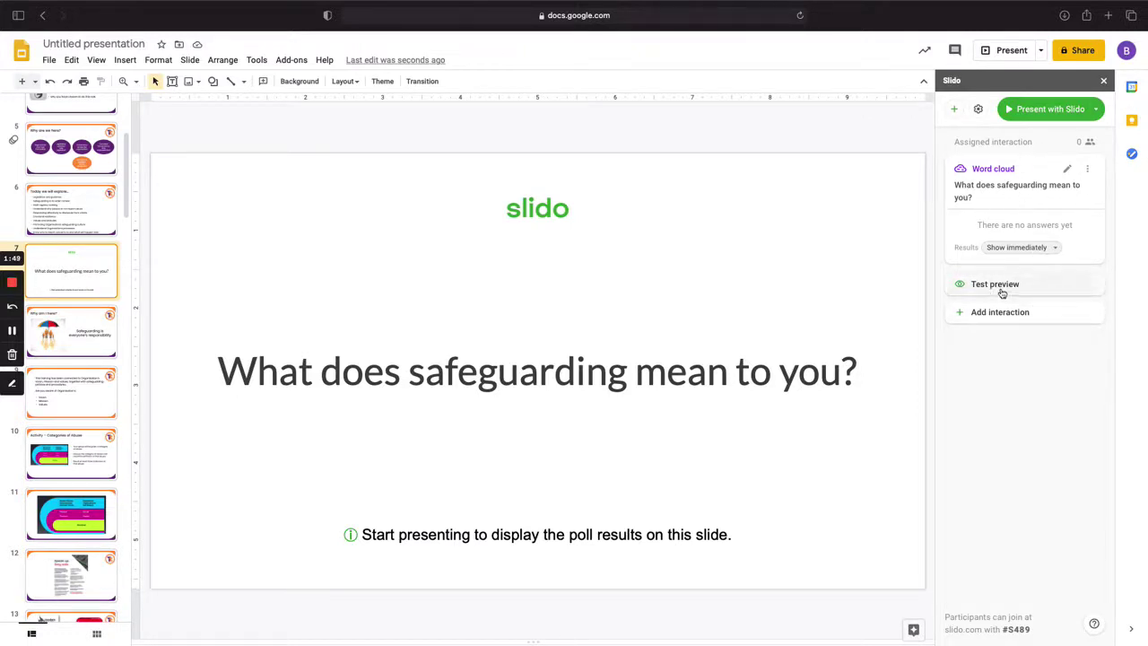
{"action": "left_click", "coordinate": [996, 284]}
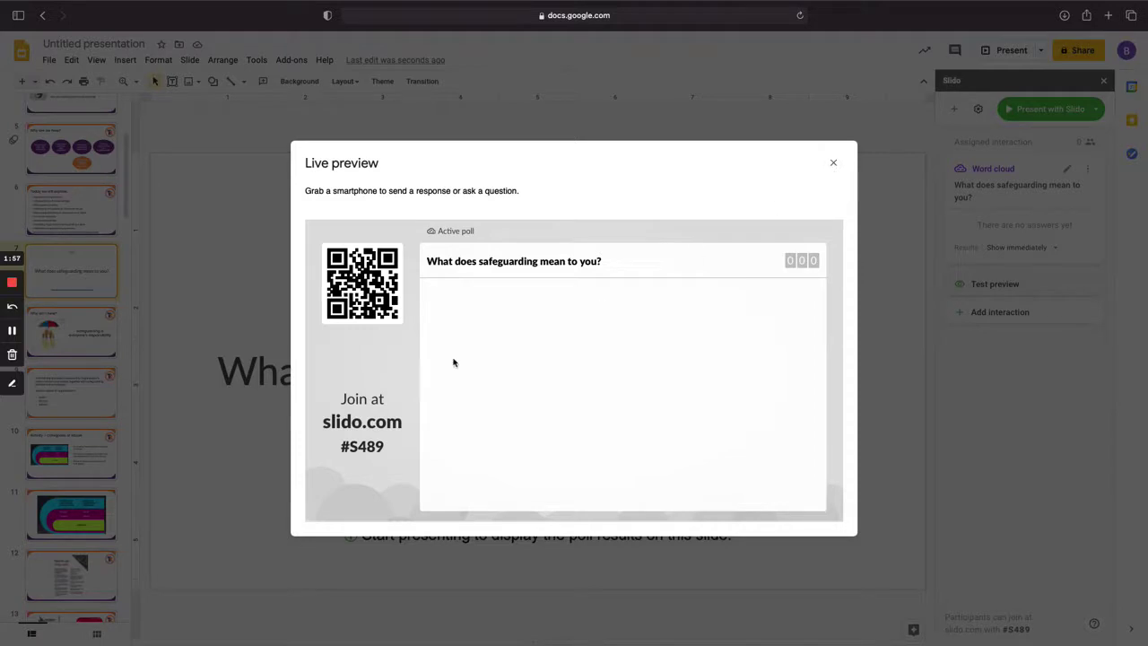
{"action": "left_click", "coordinate": [834, 163]}
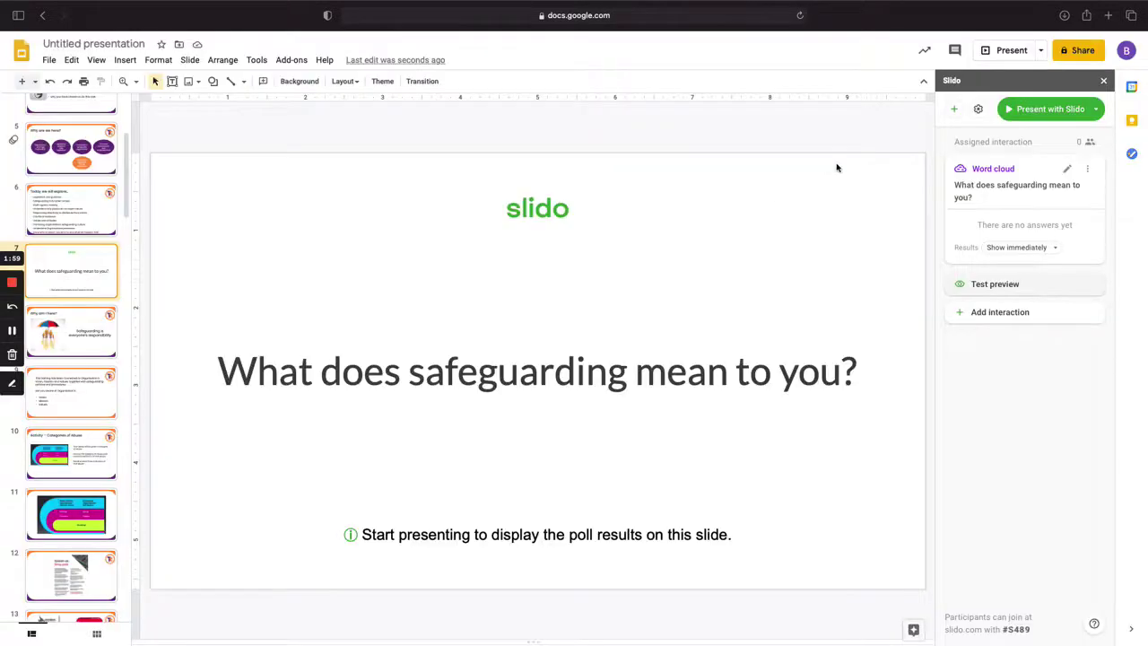
- Scroll down the filmstrip and select slide 25, 'Activity – Values and Attitudes'
{"action": "scroll", "coordinate": [72, 332], "scroll_direction": "down", "scroll_amount": 10}
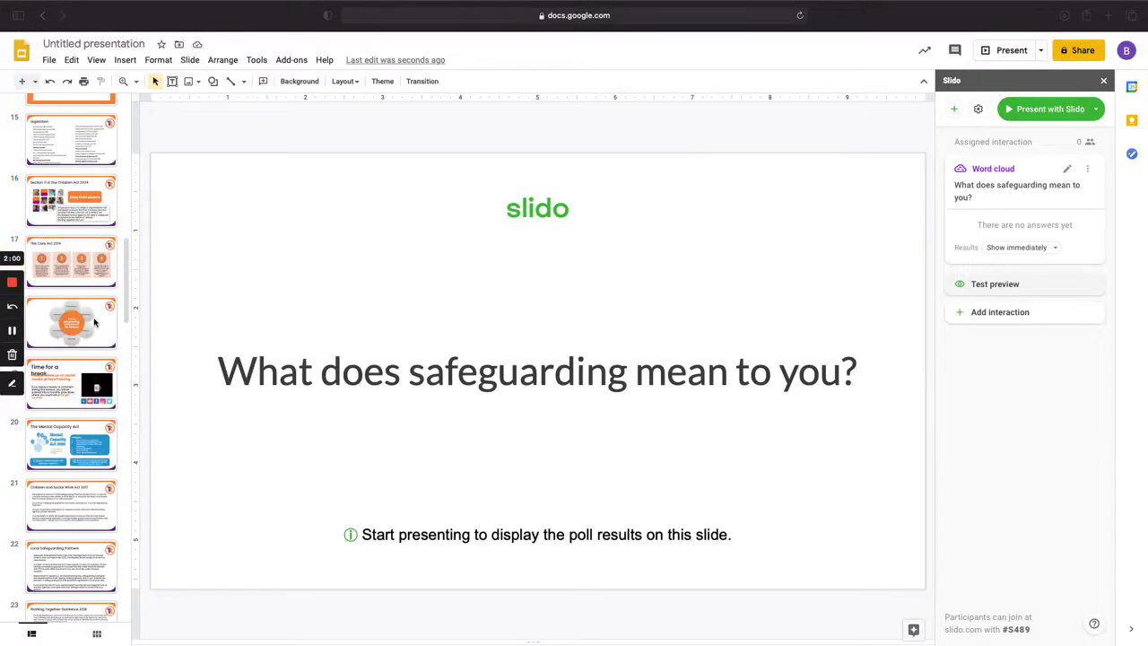
{"action": "scroll", "coordinate": [91, 326], "scroll_direction": "down", "scroll_amount": 1}
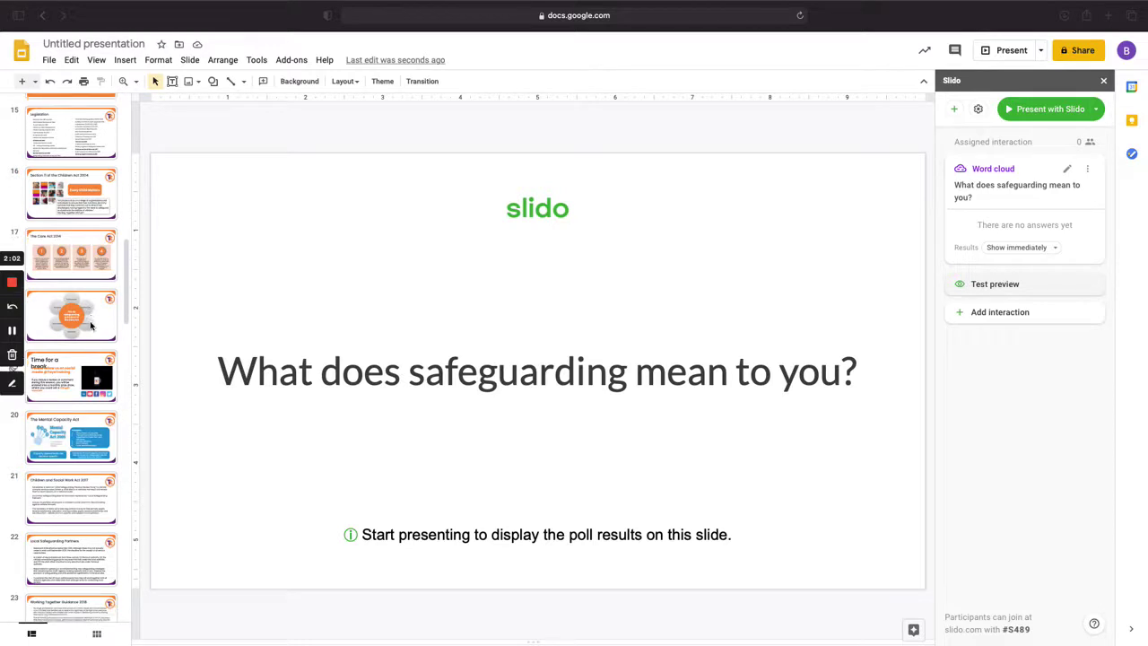
{"action": "scroll", "coordinate": [91, 325], "scroll_direction": "down", "scroll_amount": 5}
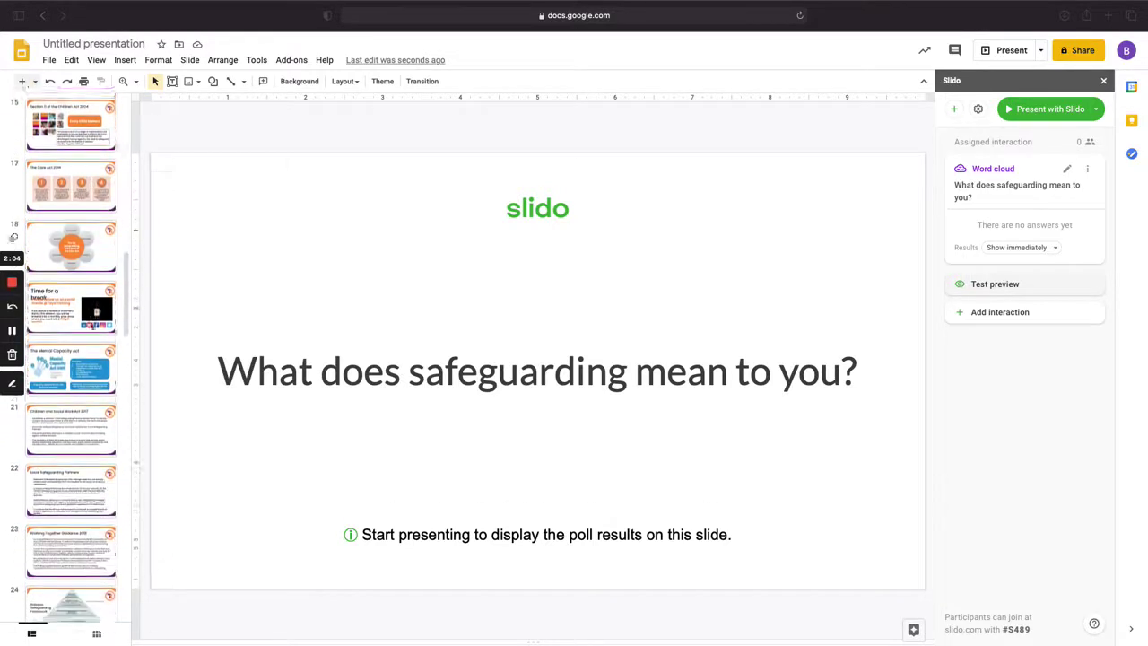
{"action": "scroll", "coordinate": [91, 327], "scroll_direction": "down", "scroll_amount": 5}
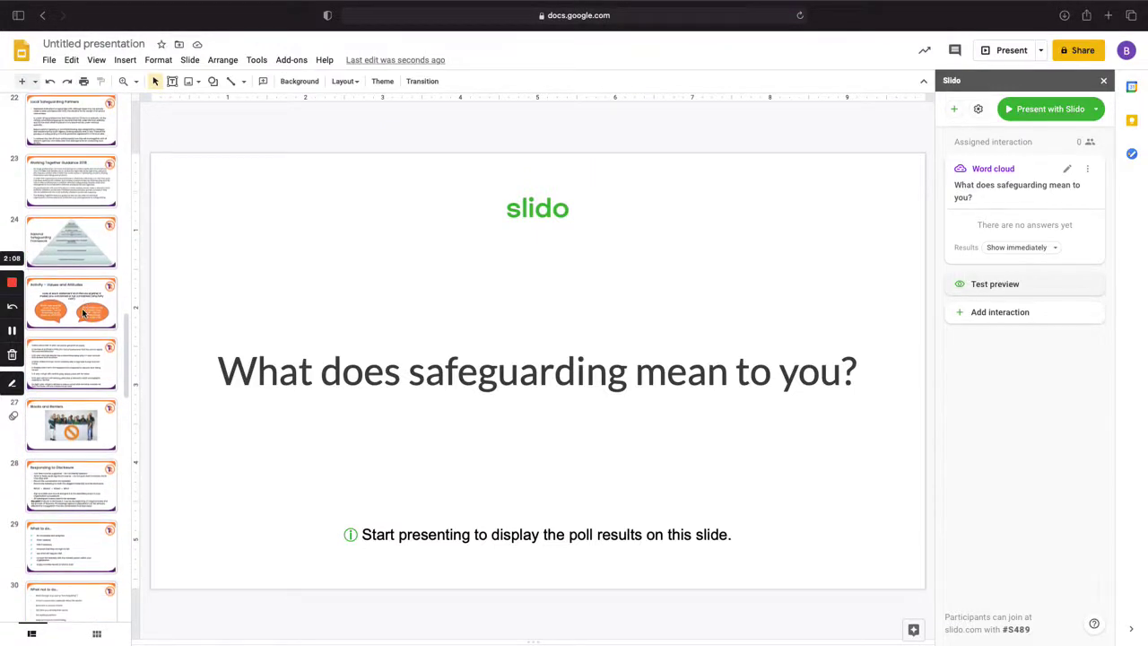
{"action": "left_click", "coordinate": [83, 310]}
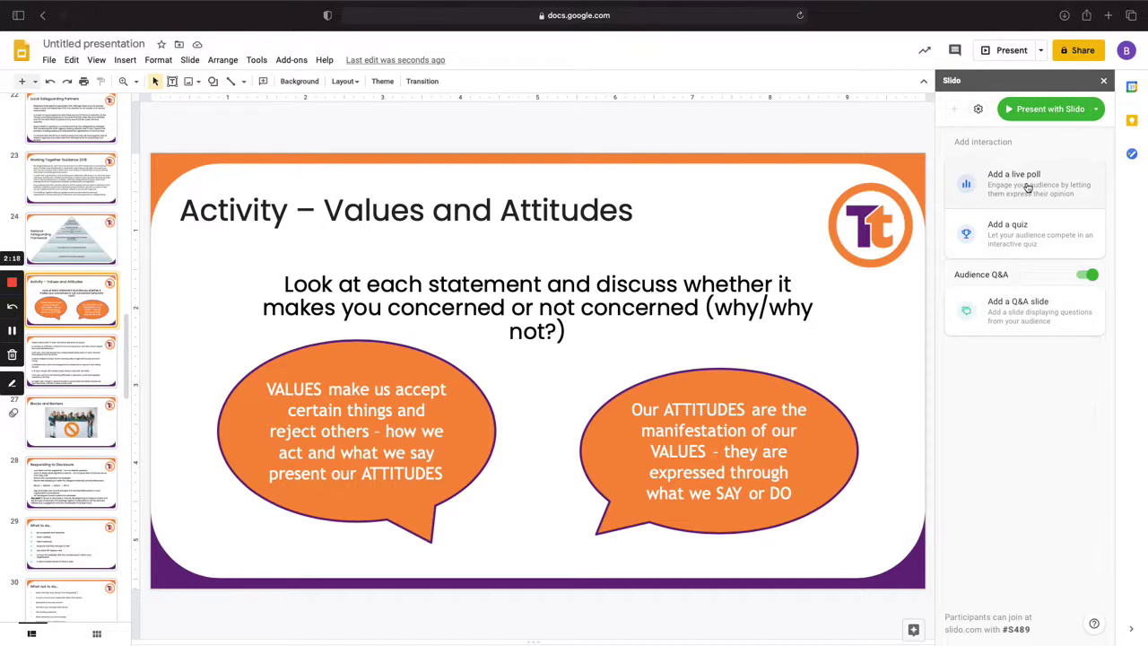
- Start a new live poll with the Multiple choice question type
{"action": "left_click", "coordinate": [1029, 187]}
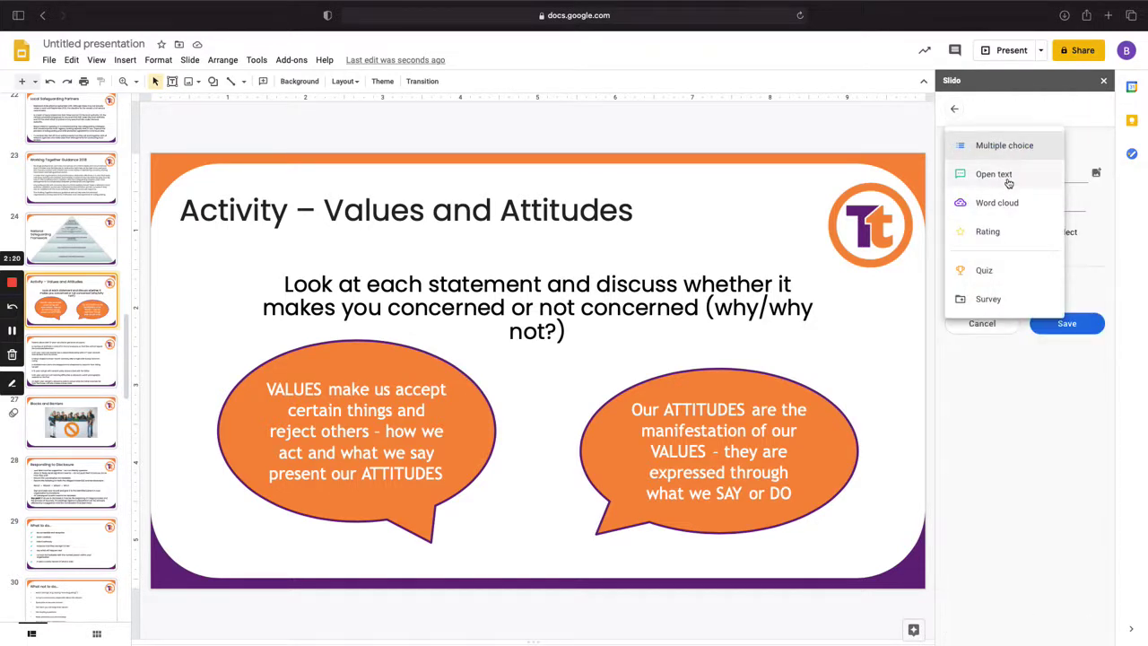
{"action": "left_click", "coordinate": [1010, 145]}
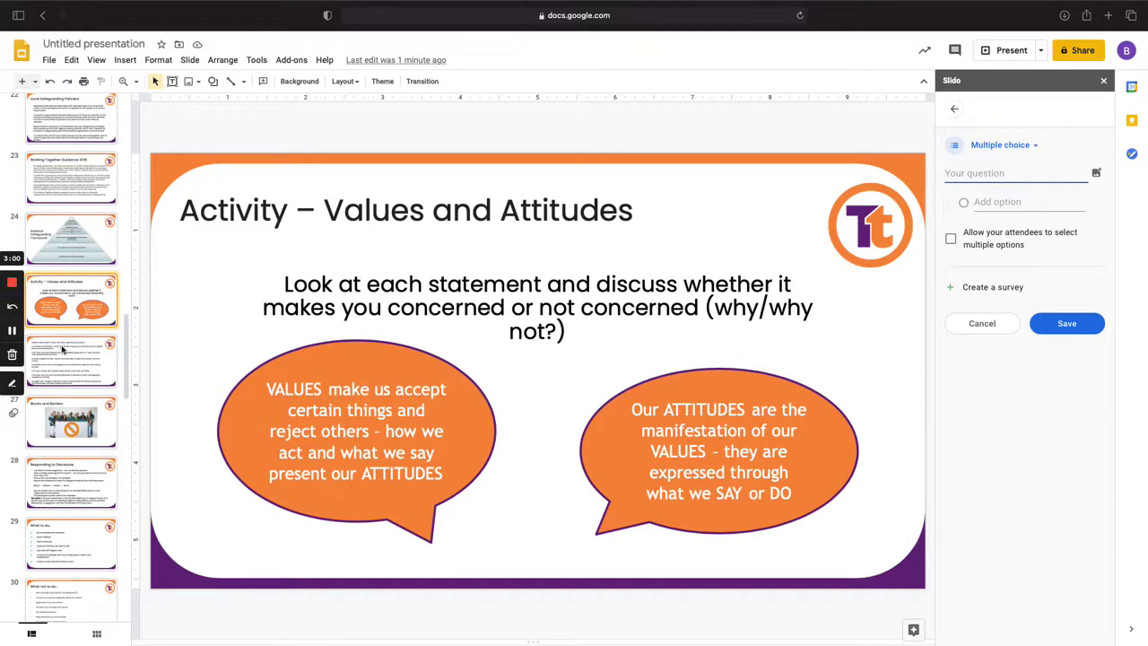
- Go to the Blocks and Barriers slide and set the Slido question type to Word cloud
{"action": "scroll", "coordinate": [87, 341], "scroll_direction": "down", "scroll_amount": 1}
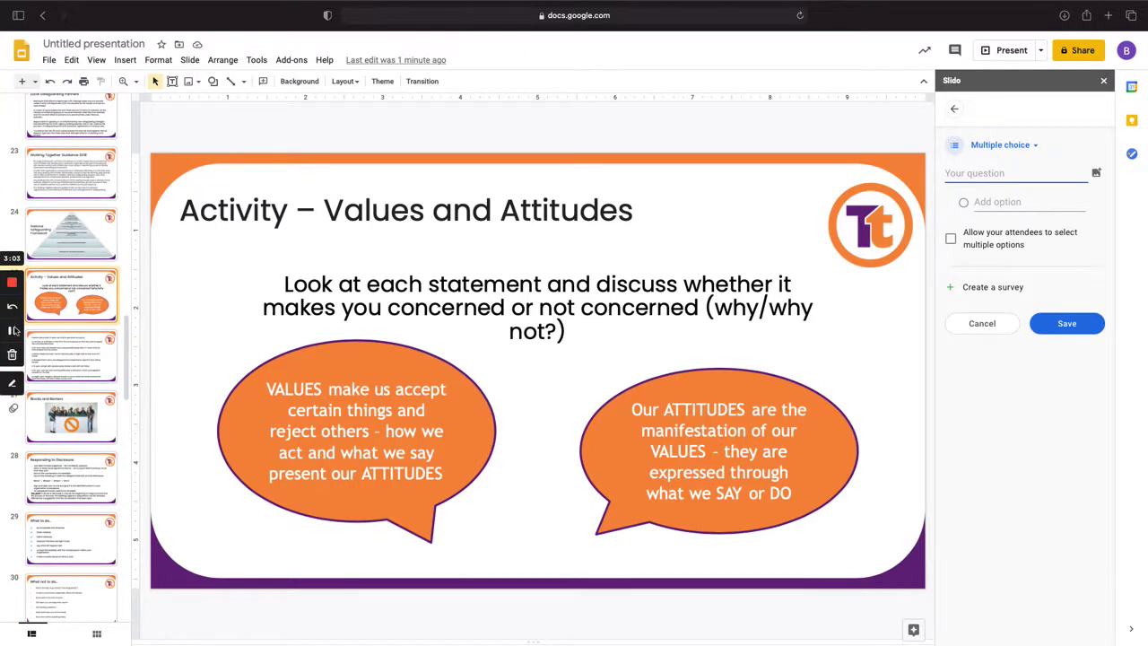
{"action": "left_click", "coordinate": [12, 330]}
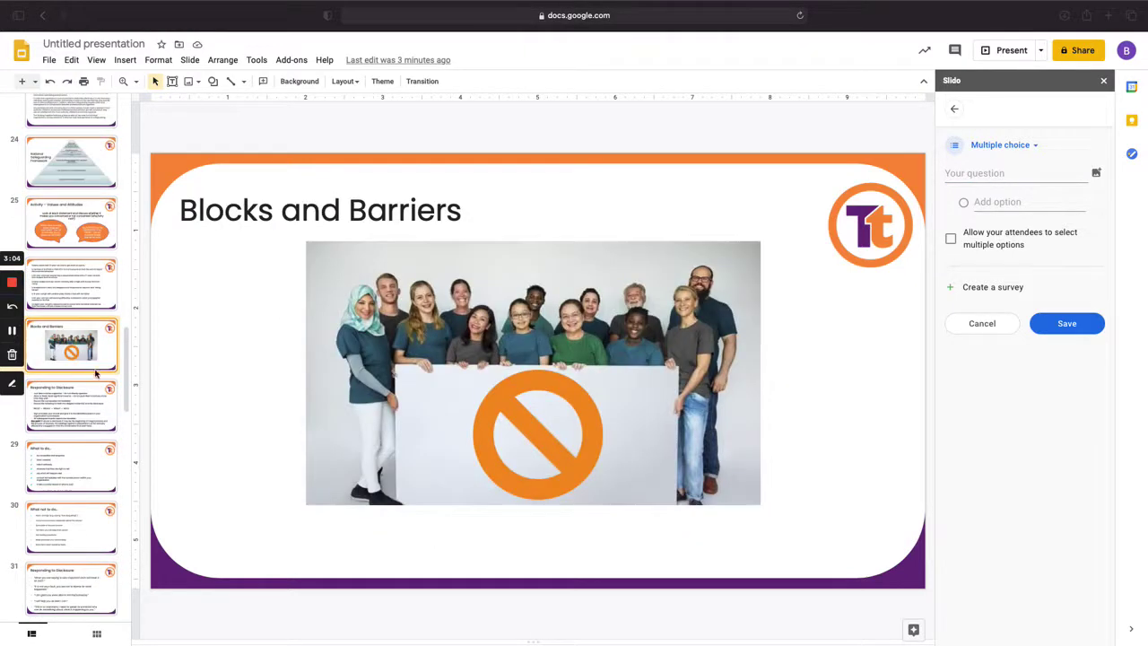
{"action": "left_click", "coordinate": [113, 359]}
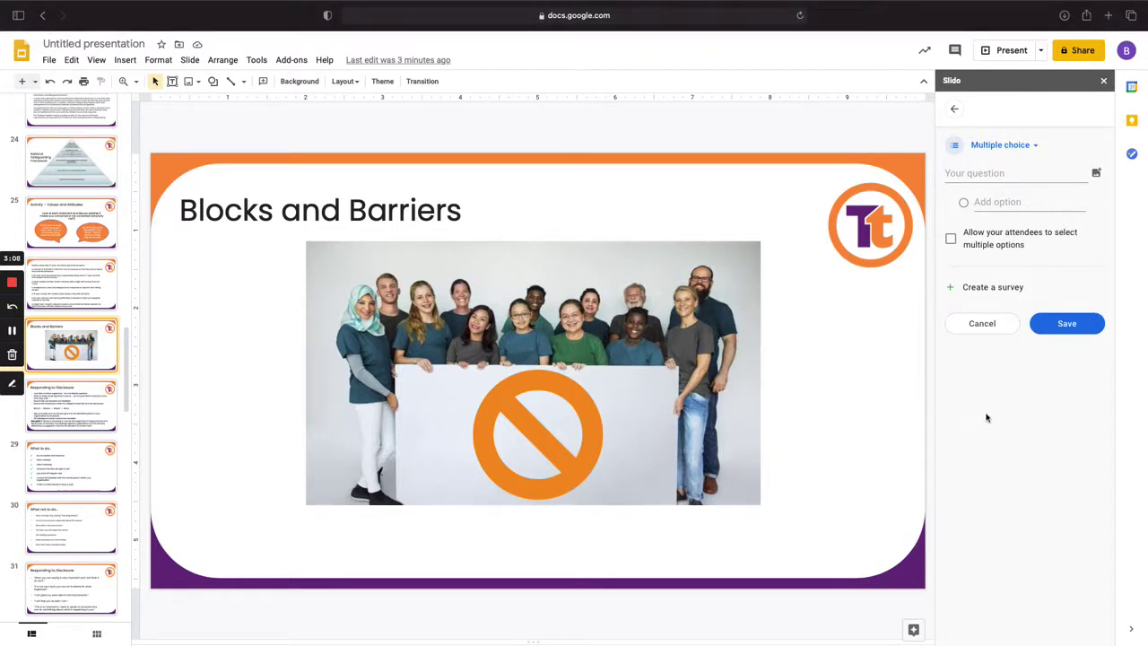
{"action": "left_click", "coordinate": [1035, 149]}
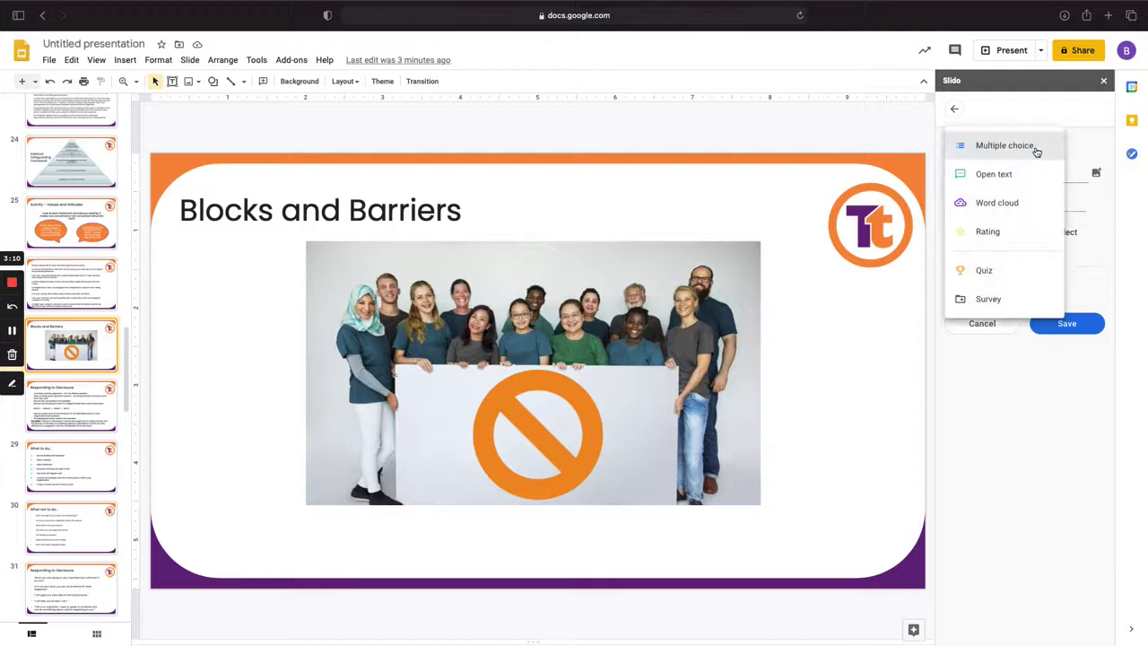
{"action": "left_click", "coordinate": [1010, 182]}
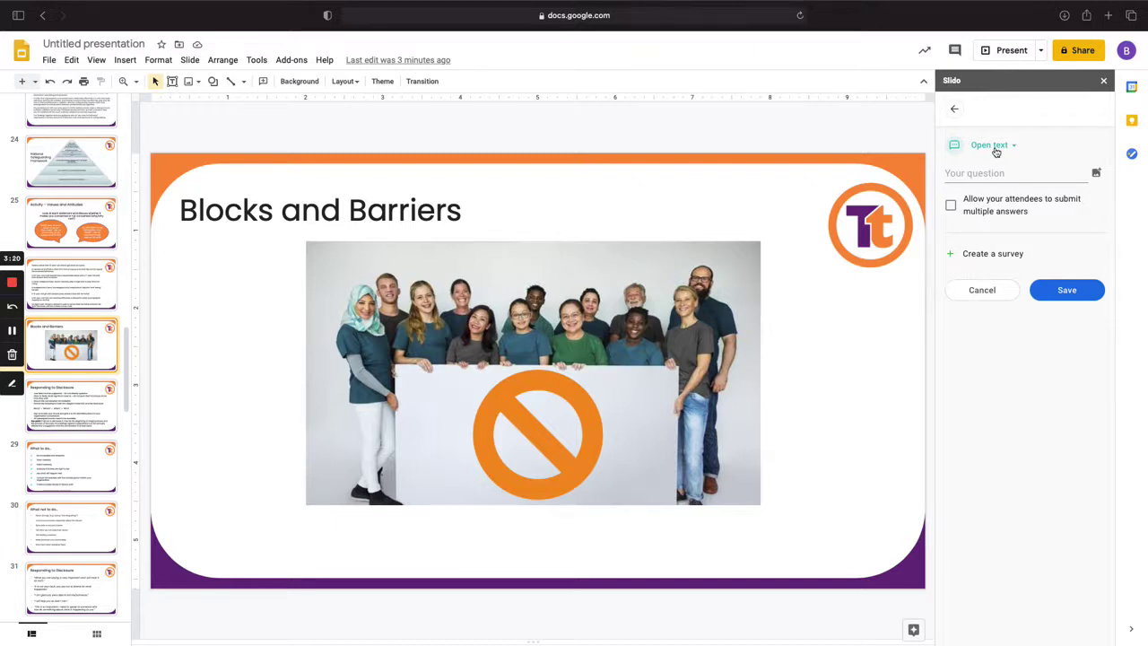
{"action": "left_click", "coordinate": [997, 146]}
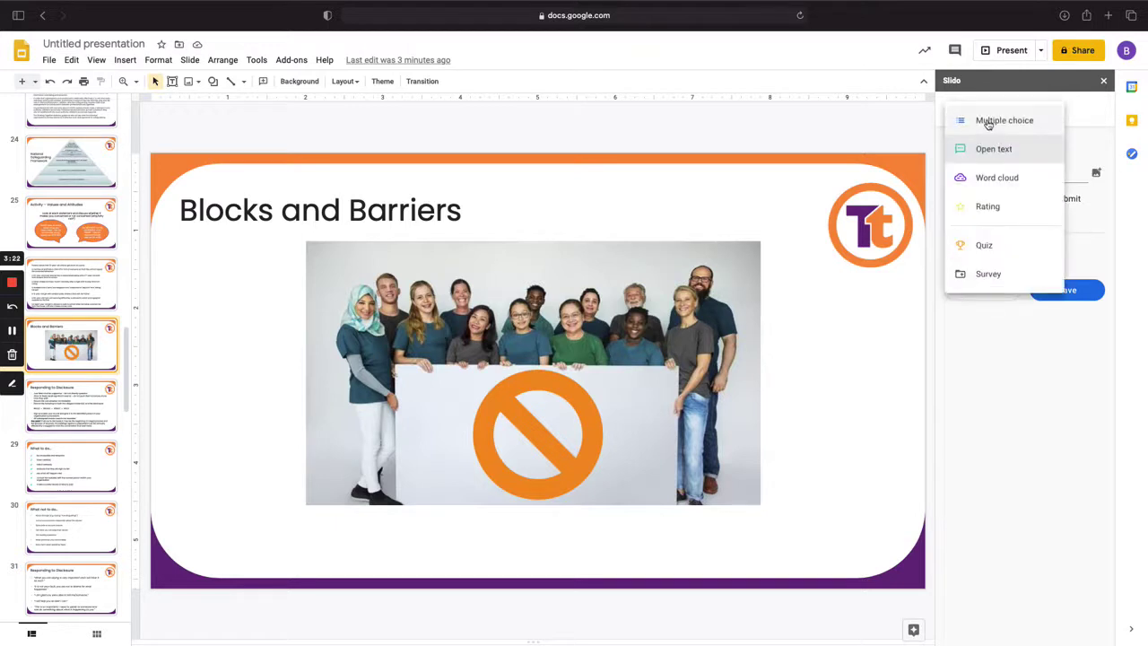
{"action": "left_click", "coordinate": [995, 180]}
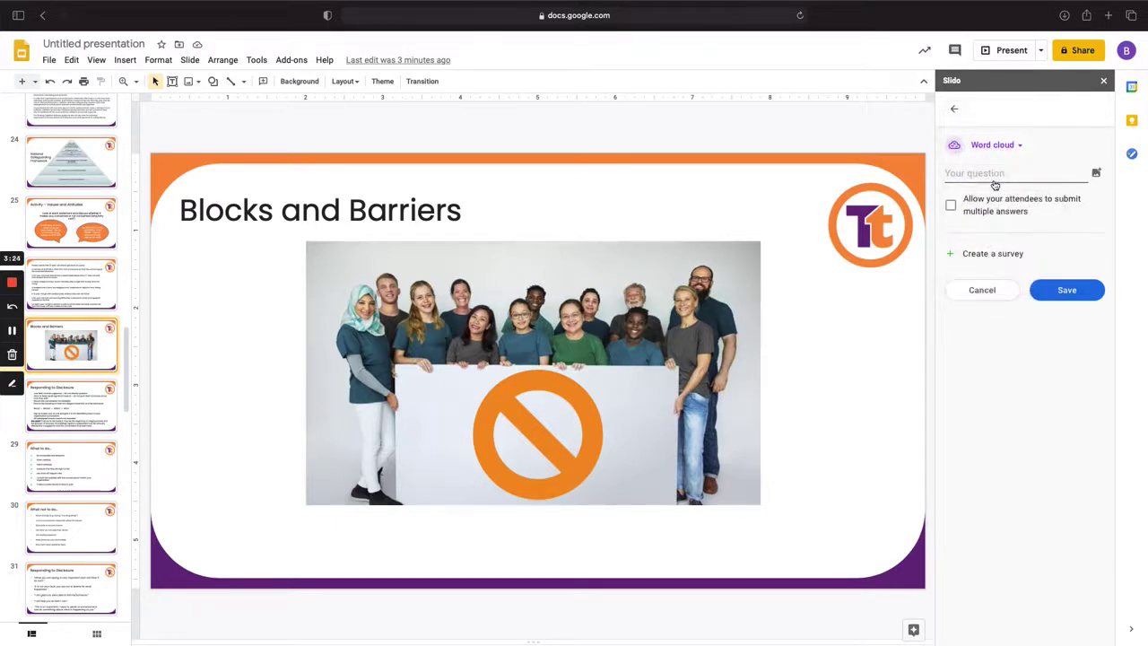
- Enter the question 'Blocks and Barriers to Disclosing', allow multiple answers, and save the word cloud
{"action": "left_click", "coordinate": [994, 175]}
{"action": "type", "text": "b"}
{"action": "key", "text": "BackSpace"}
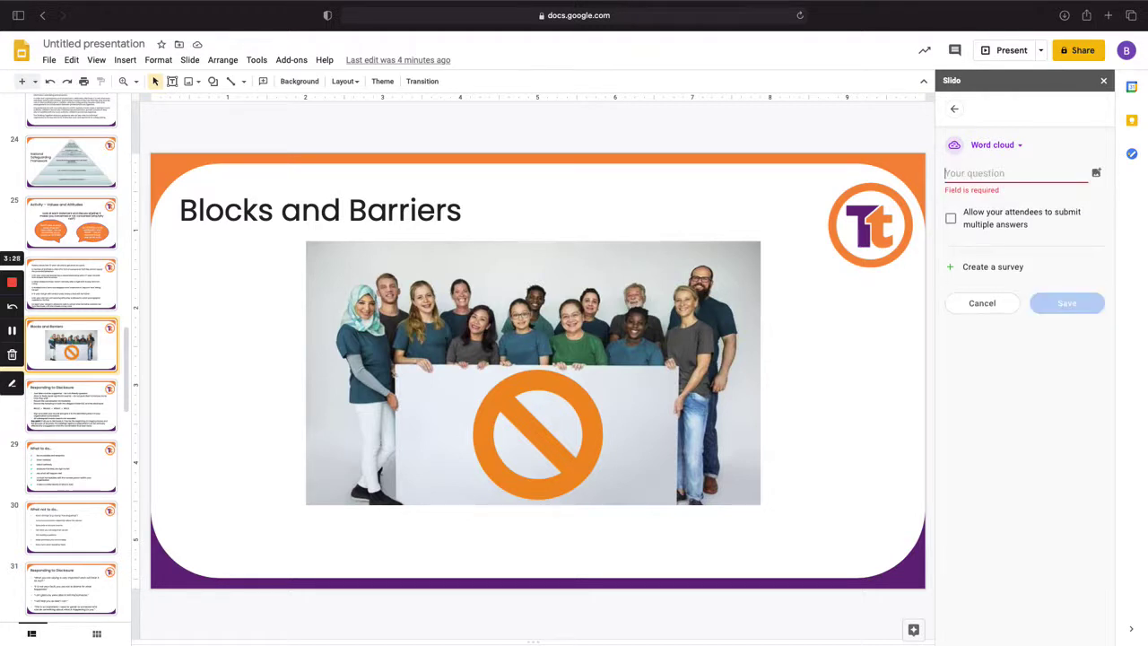
{"action": "type", "text": "Block"}
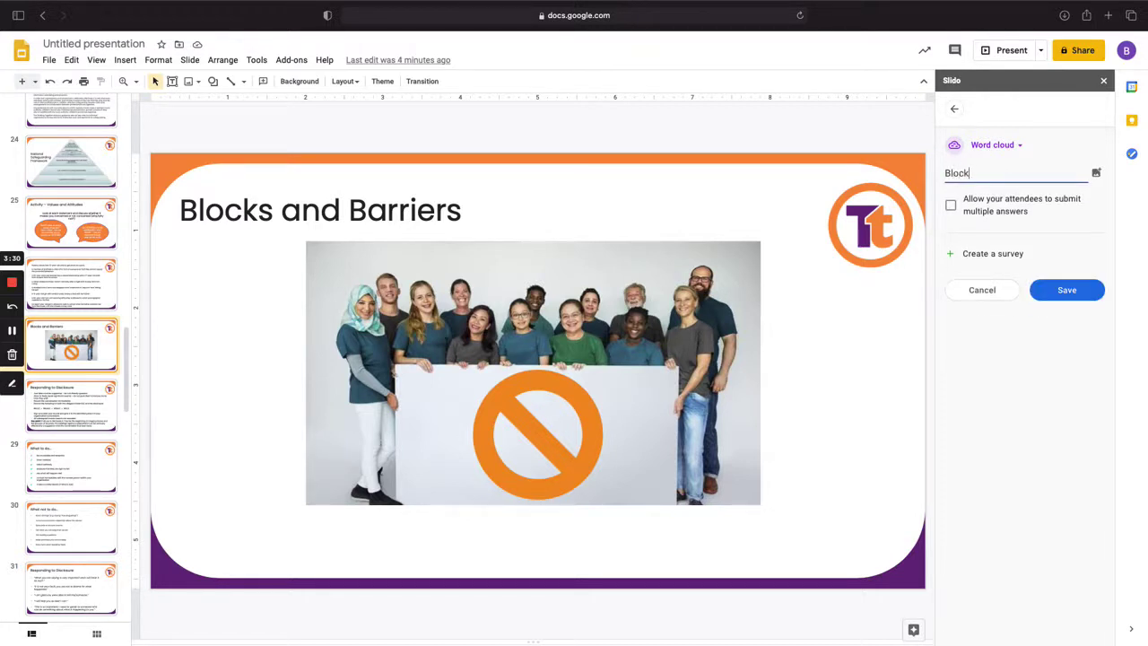
{"action": "type", "text": "s and Barriers to Disclosing"}
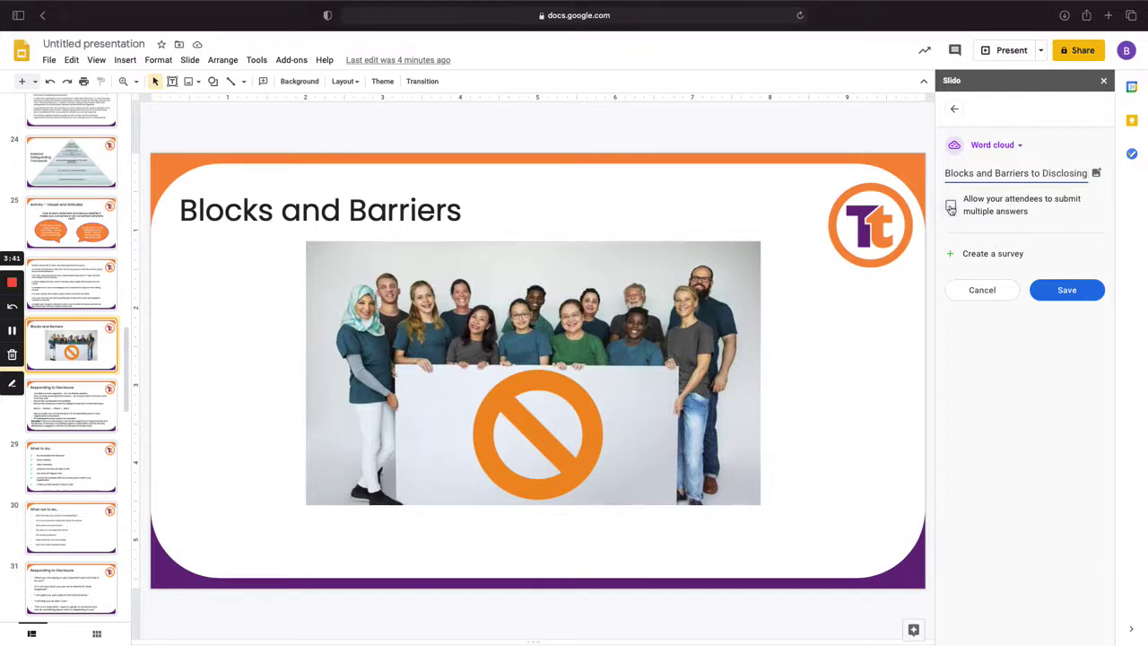
{"action": "left_click", "coordinate": [951, 206]}
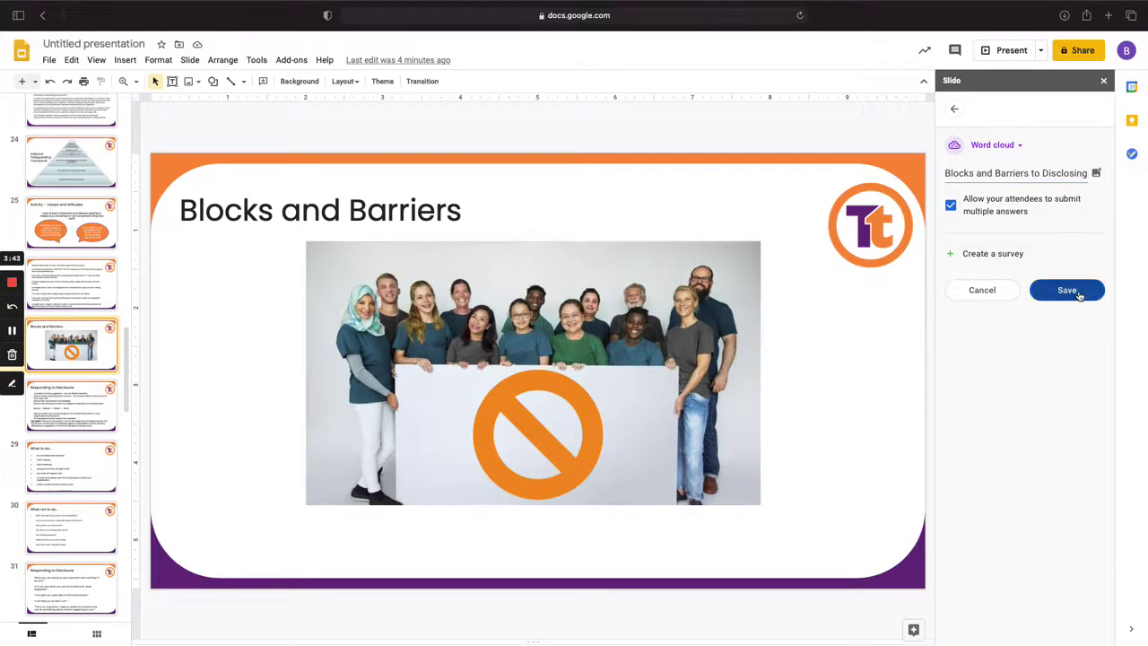
{"action": "left_click", "coordinate": [1074, 293]}
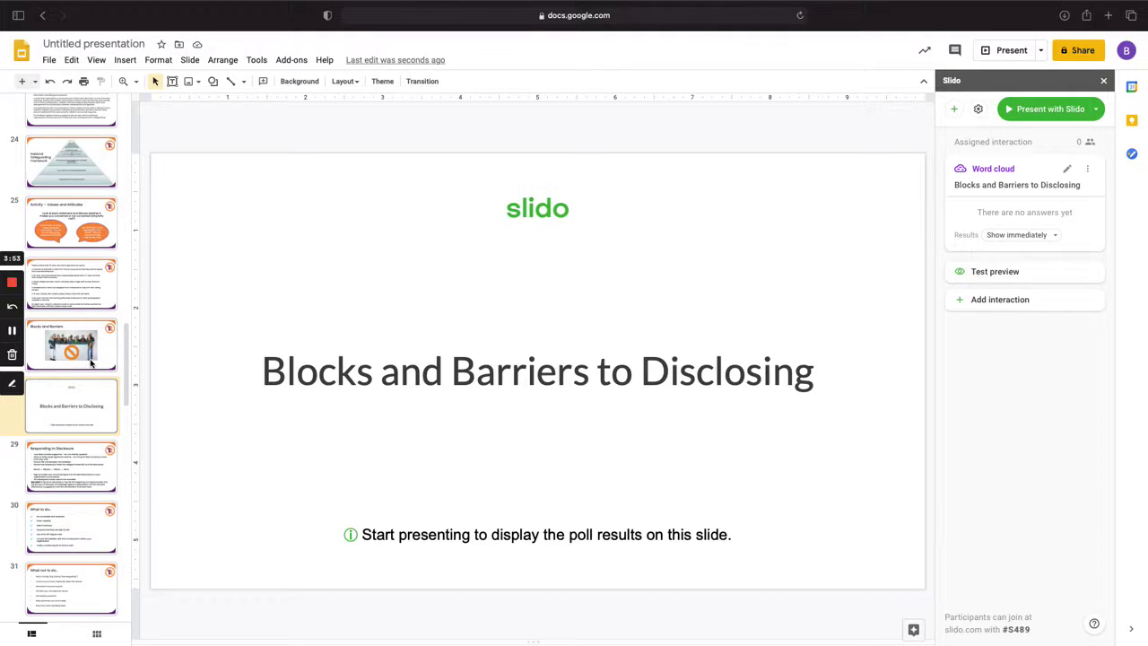
- Change the word cloud's Results setting to Show on click
{"action": "left_click", "coordinate": [1020, 237]}
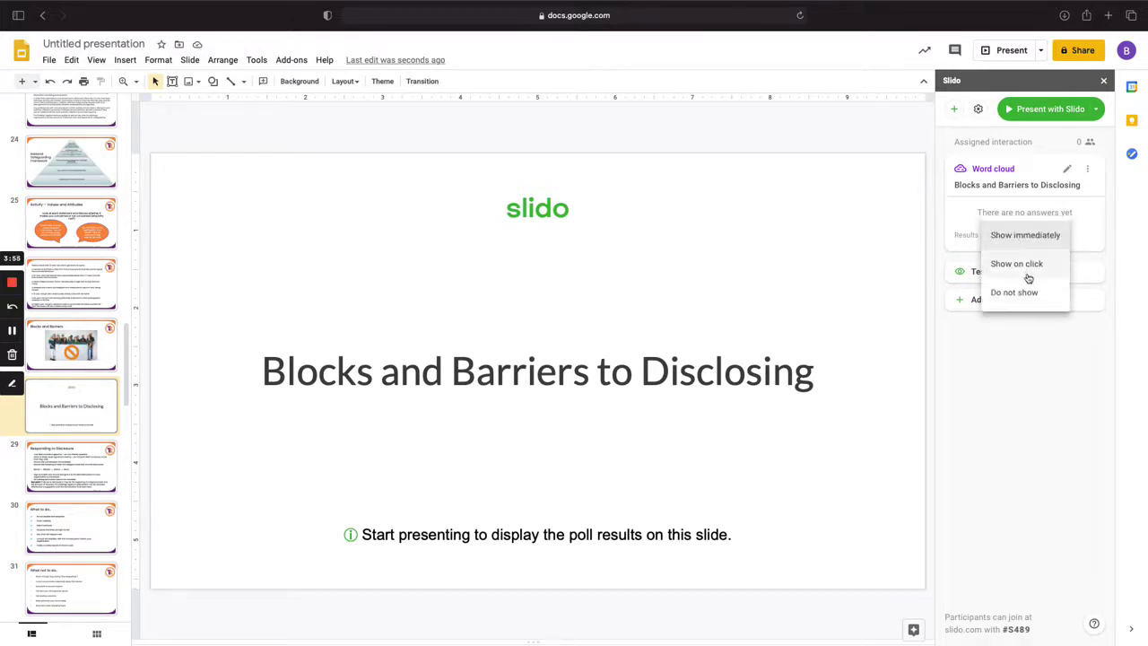
{"action": "left_click", "coordinate": [1032, 264]}
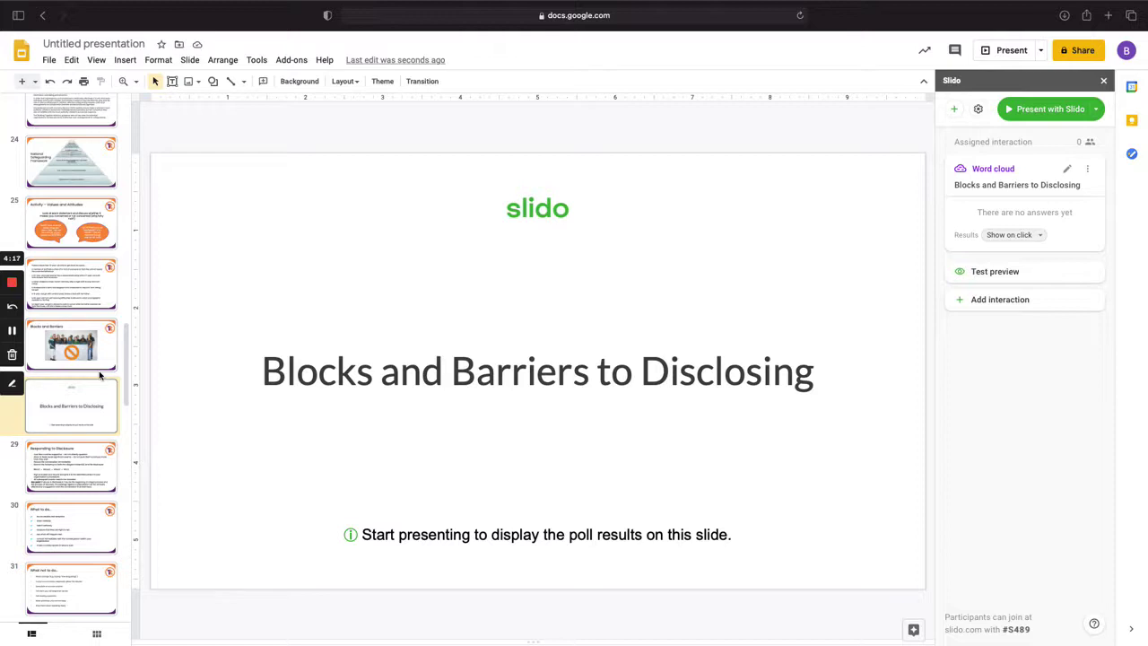
{"action": "scroll", "coordinate": [93, 219], "scroll_direction": "up", "scroll_amount": 3}
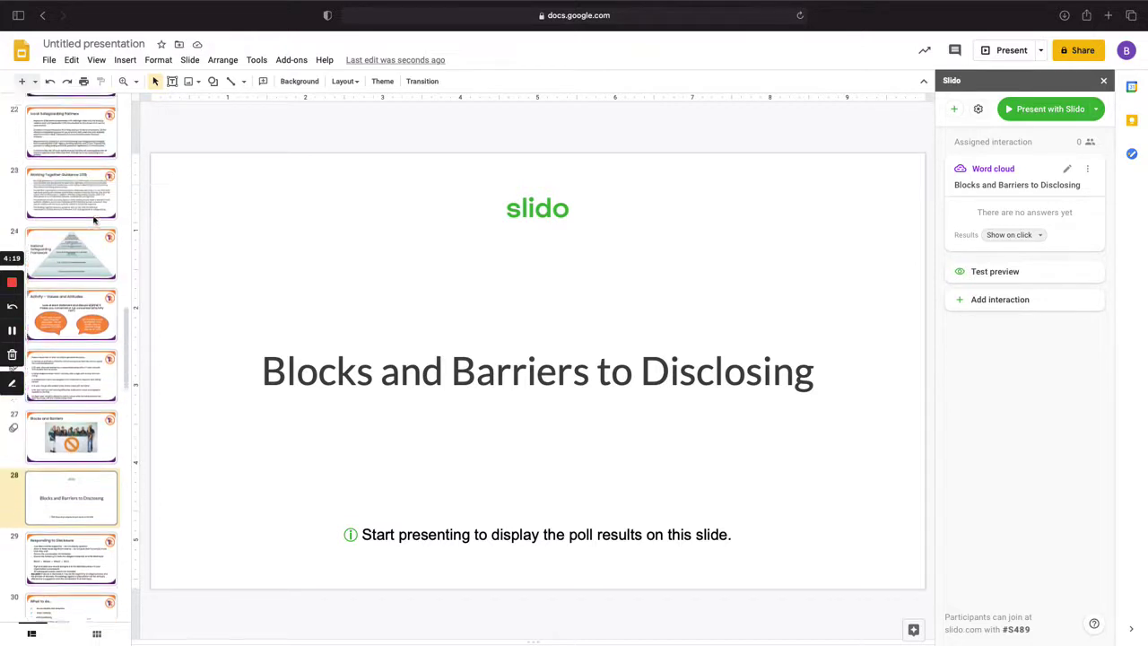
{"action": "scroll", "coordinate": [93, 219], "scroll_direction": "down", "scroll_amount": 5}
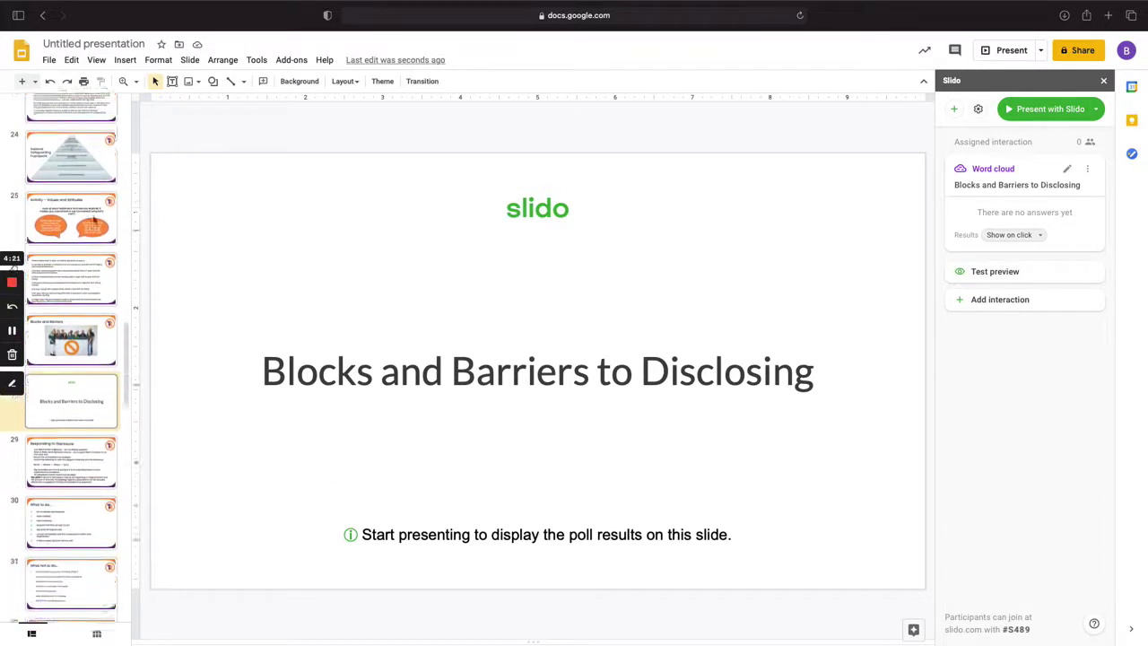
{"action": "scroll", "coordinate": [93, 219], "scroll_direction": "up", "scroll_amount": 1}
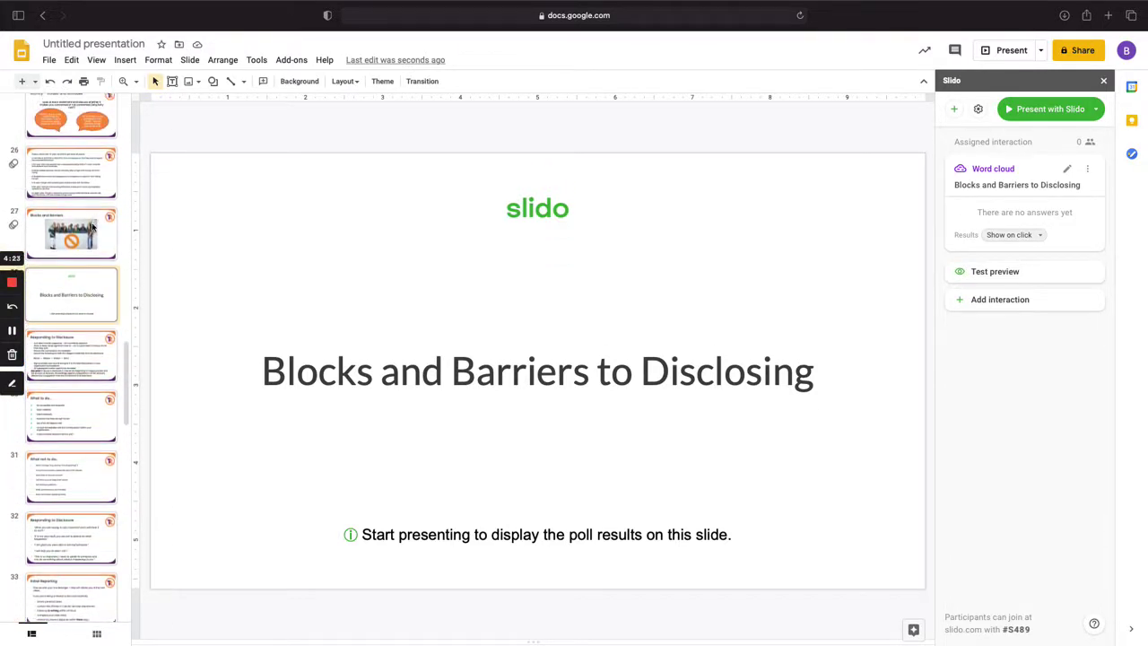
{"action": "scroll", "coordinate": [110, 325], "scroll_direction": "up", "scroll_amount": 3}
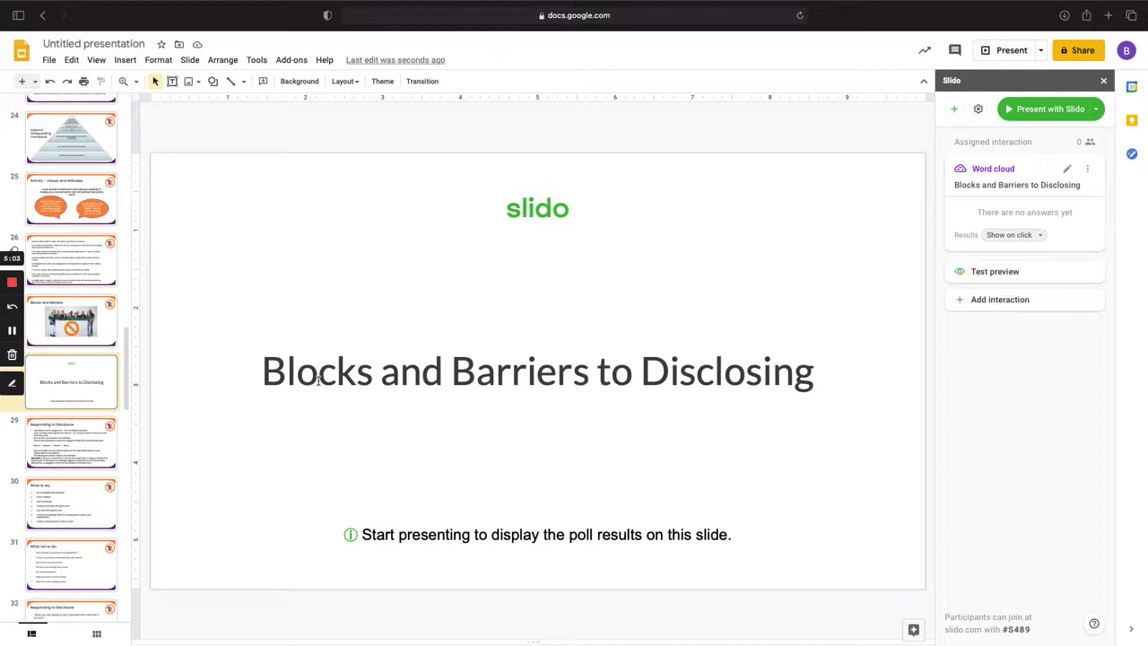
{"action": "left_click", "coordinate": [12, 334]}
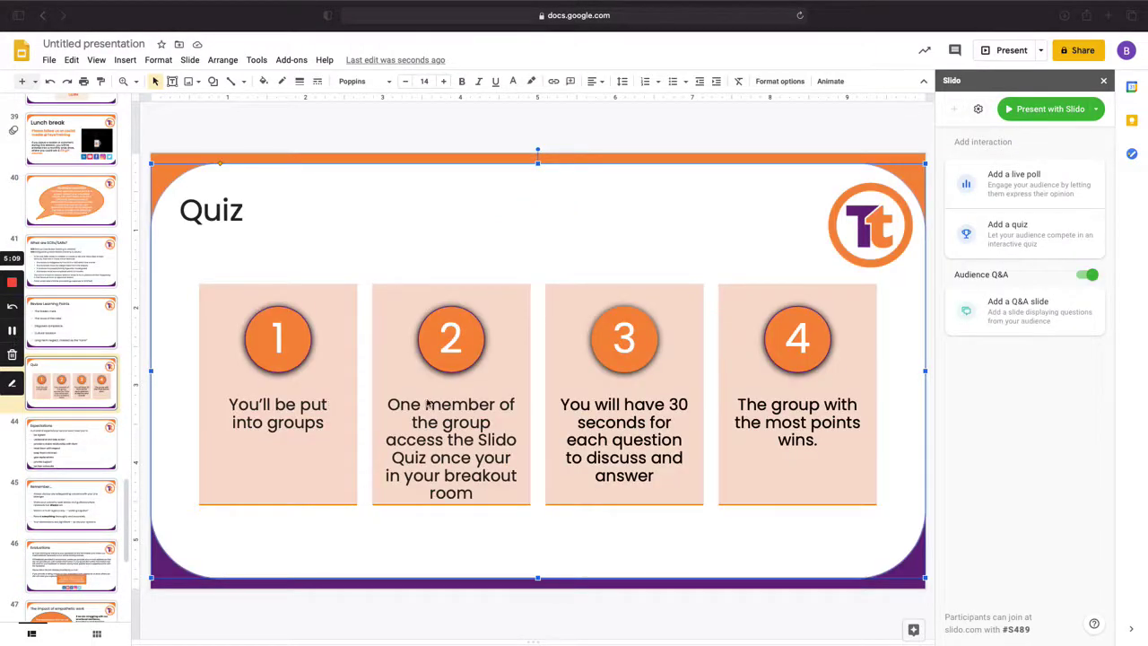
- Select the Quiz slide, slide 43, in the filmstrip instead of its image
{"action": "left_click", "coordinate": [74, 377]}
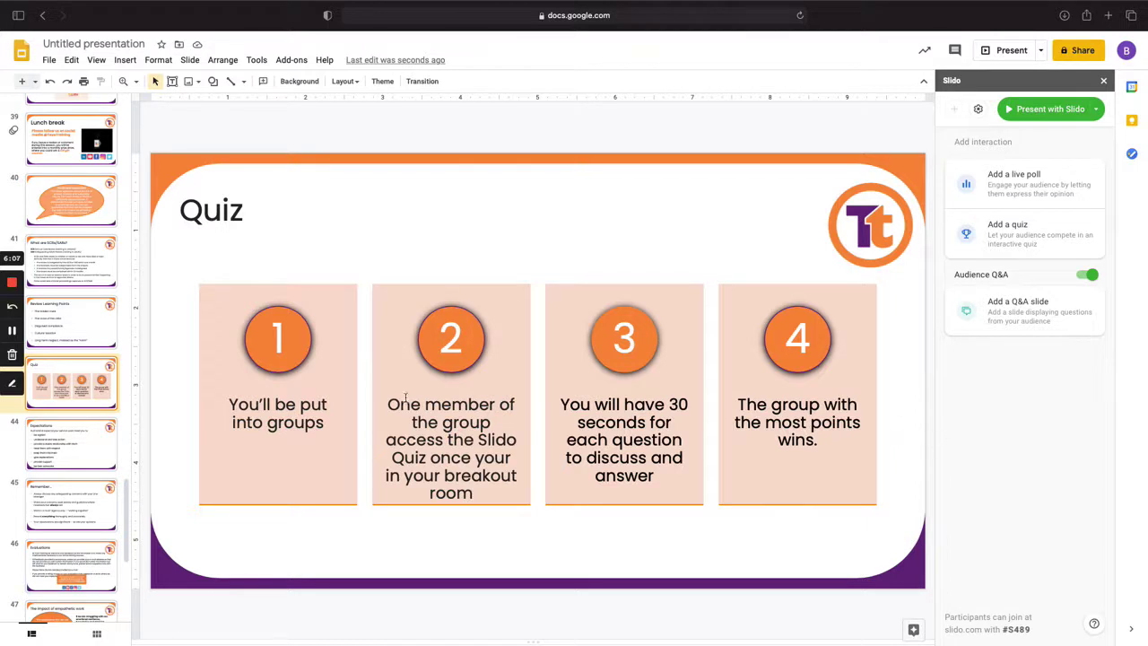
- Add a Slido quiz question with Timer set to 30 seconds and Show leaderboard ticked
{"action": "left_click", "coordinate": [1055, 236]}
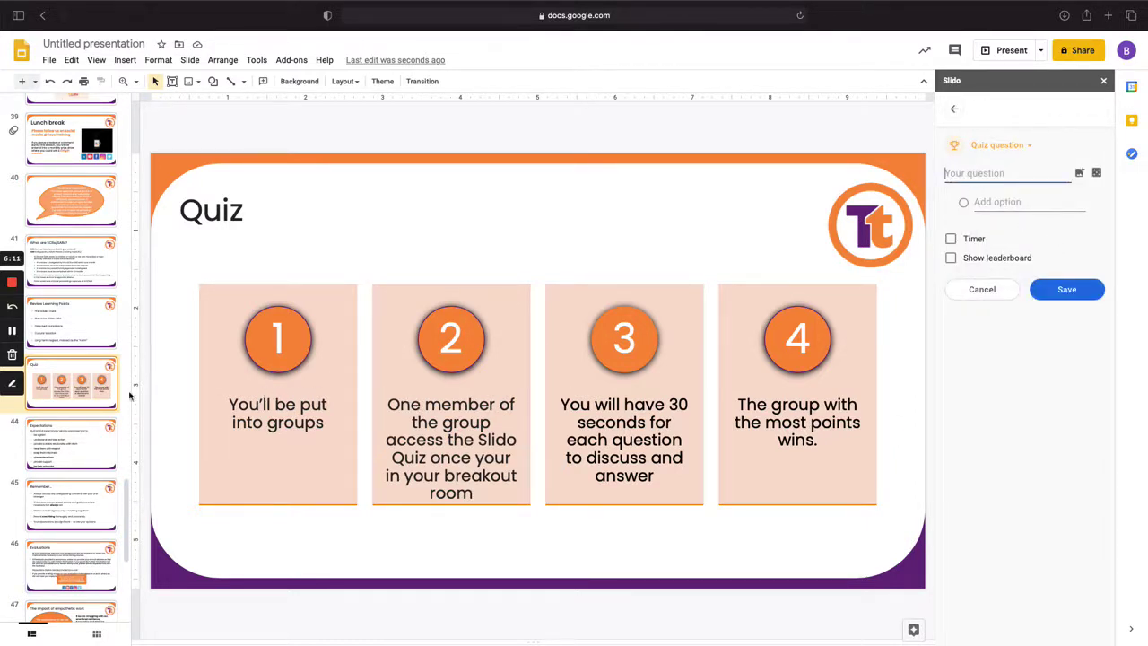
{"action": "left_click", "coordinate": [951, 239]}
{"action": "left_click", "coordinate": [996, 239]}
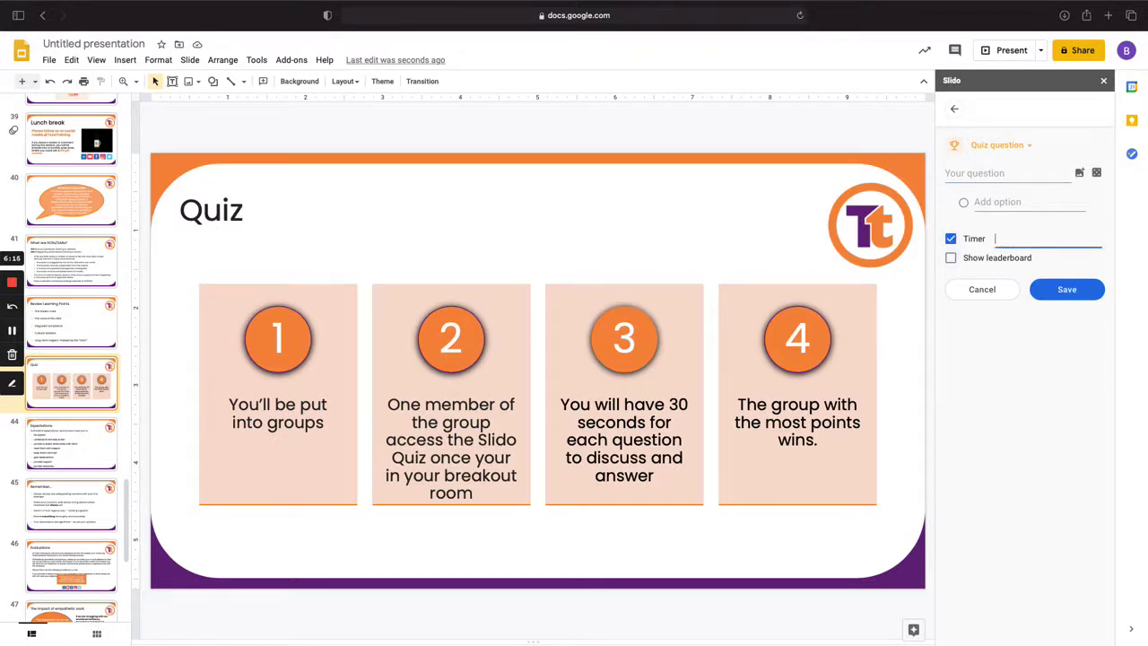
{"action": "type", "text": "30 seconds"}
{"action": "left_click", "coordinate": [952, 260]}
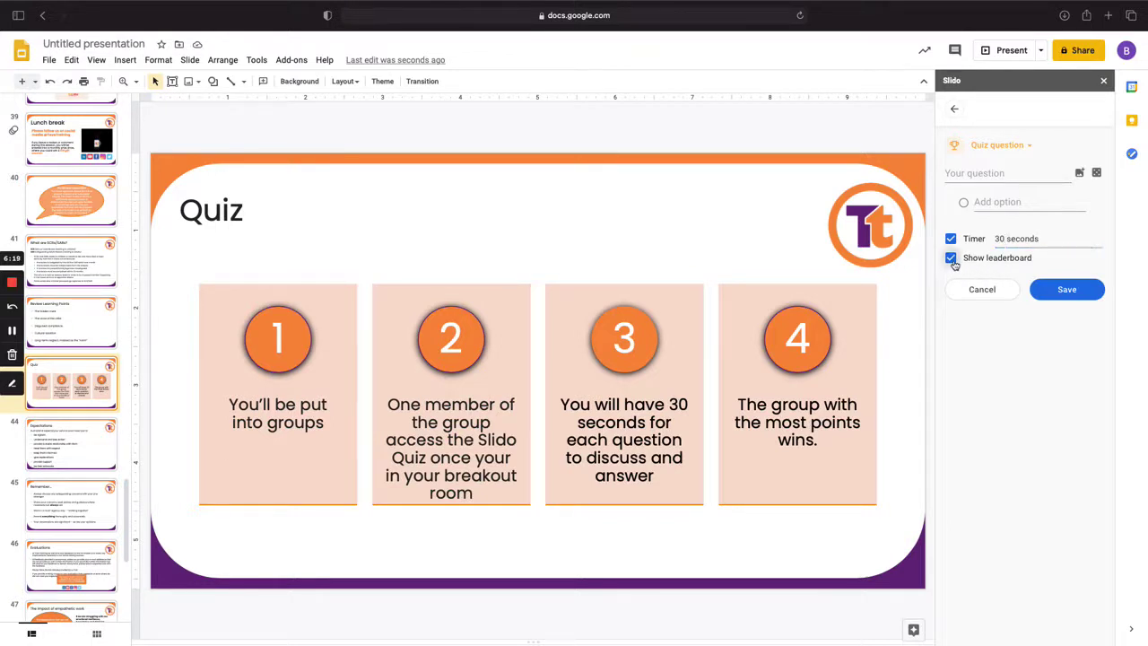